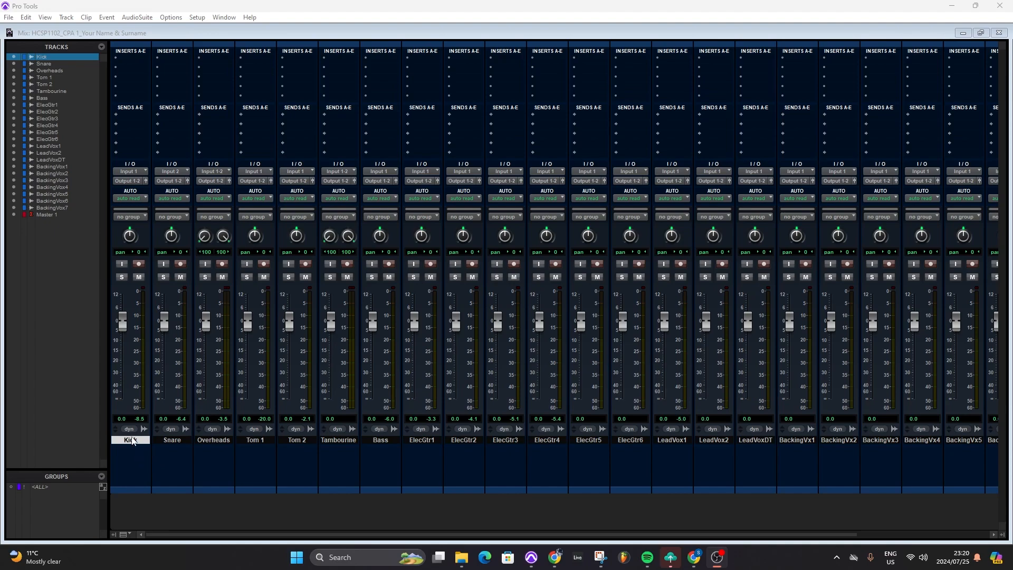
# - Move the Overheads track so it sits between the Tambourine and Bass tracks
pyautogui.click(219, 440)
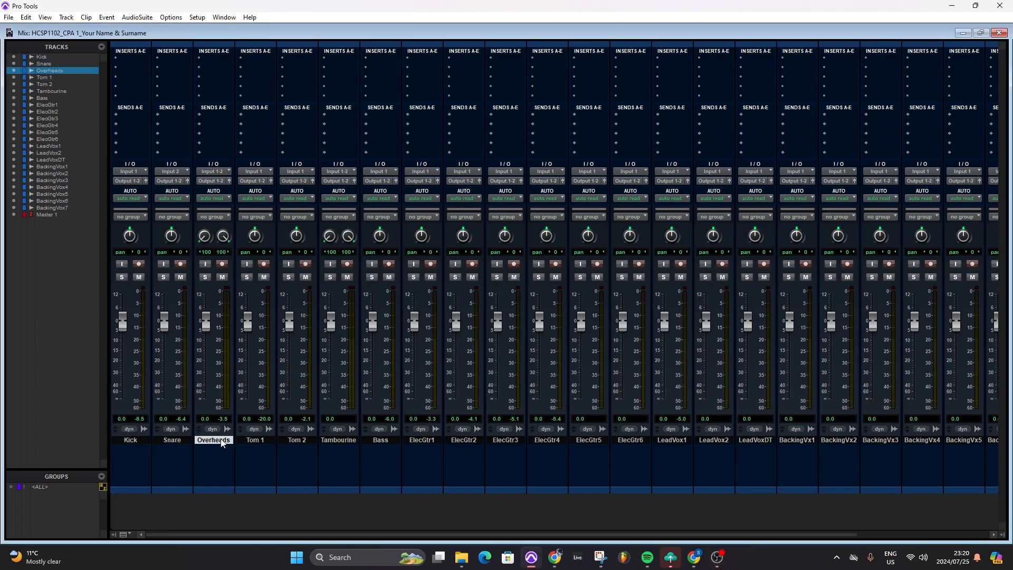
pyautogui.moveTo(219, 440); pyautogui.dragTo(354, 455)
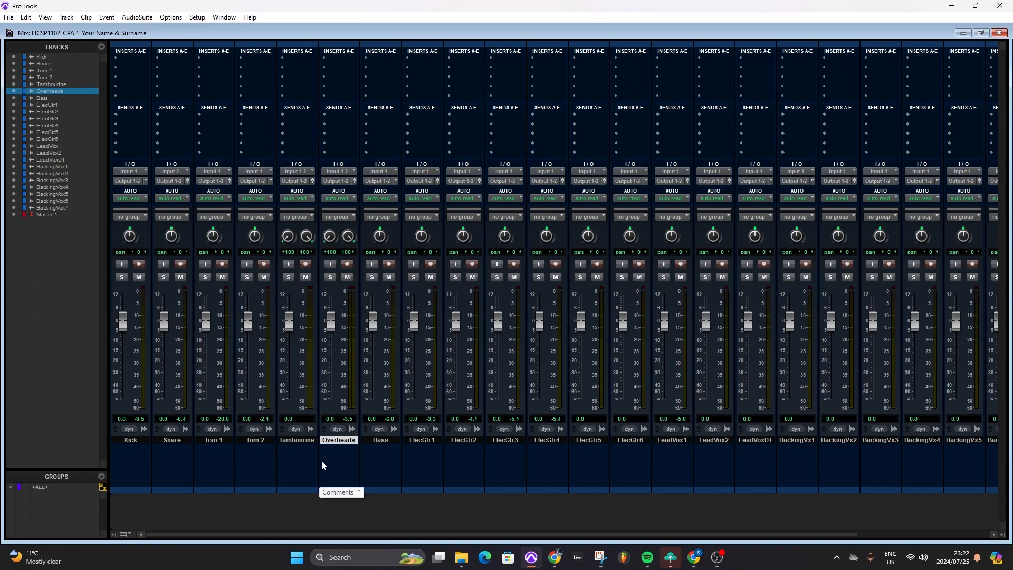
# - Select only the non-adjacent Kick, Tom 1, Tambourine and Overheads tracks together, and clear that selection by selecting Bass
pyautogui.click(132, 443)
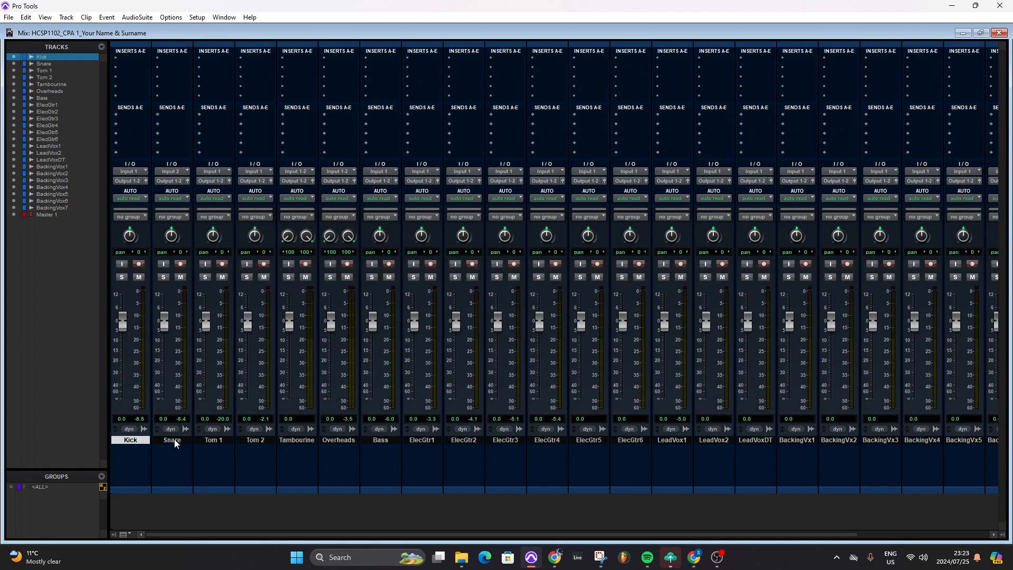
pyautogui.keyDown('ctrl'); pyautogui.click(221, 439); pyautogui.keyUp('ctrl')
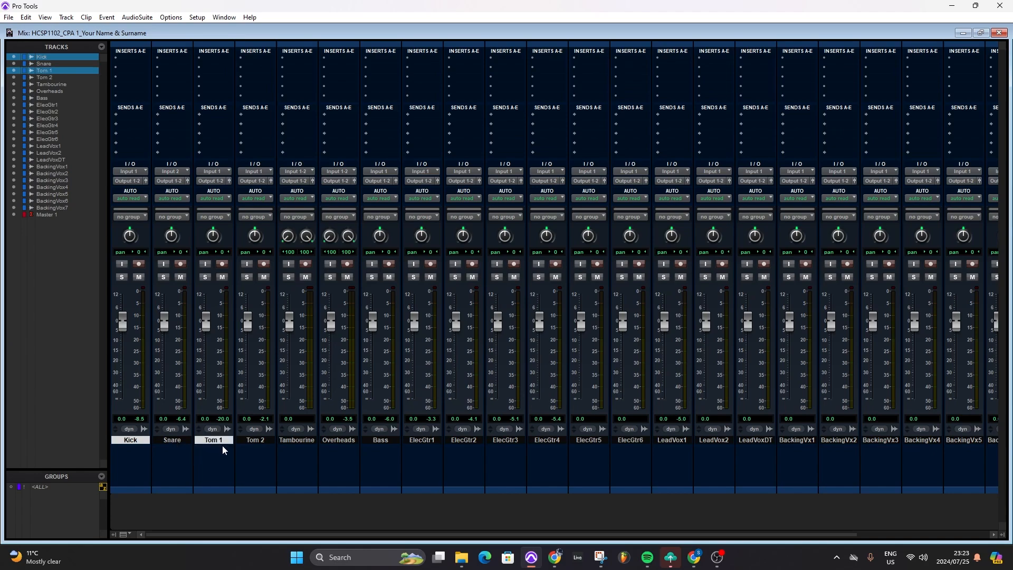
pyautogui.keyDown('ctrl'); pyautogui.click(299, 440); pyautogui.keyUp('ctrl')
pyautogui.keyDown('ctrl'); pyautogui.click(343, 441); pyautogui.keyUp('ctrl')
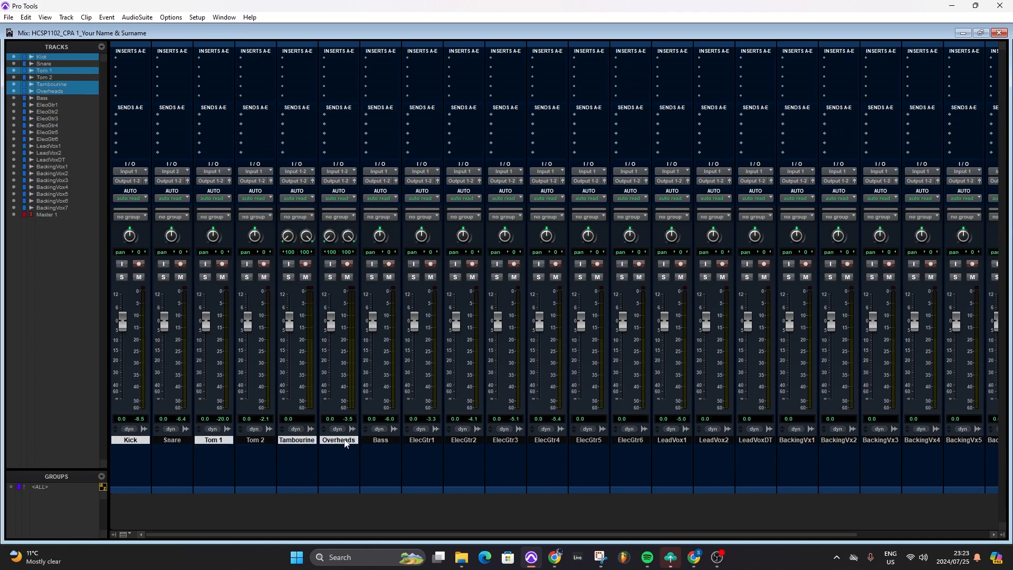
pyautogui.click(388, 439)
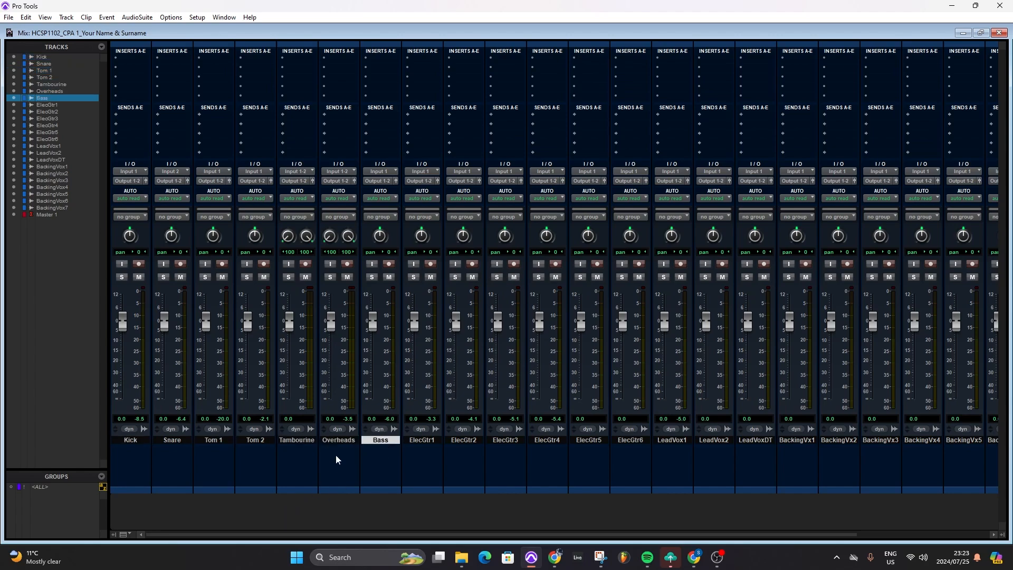
# - Try range selection of the drum tracks from Overheads back to Kick and from Kick to Overheads, clearing each by selecting Bass
pyautogui.click(347, 441)
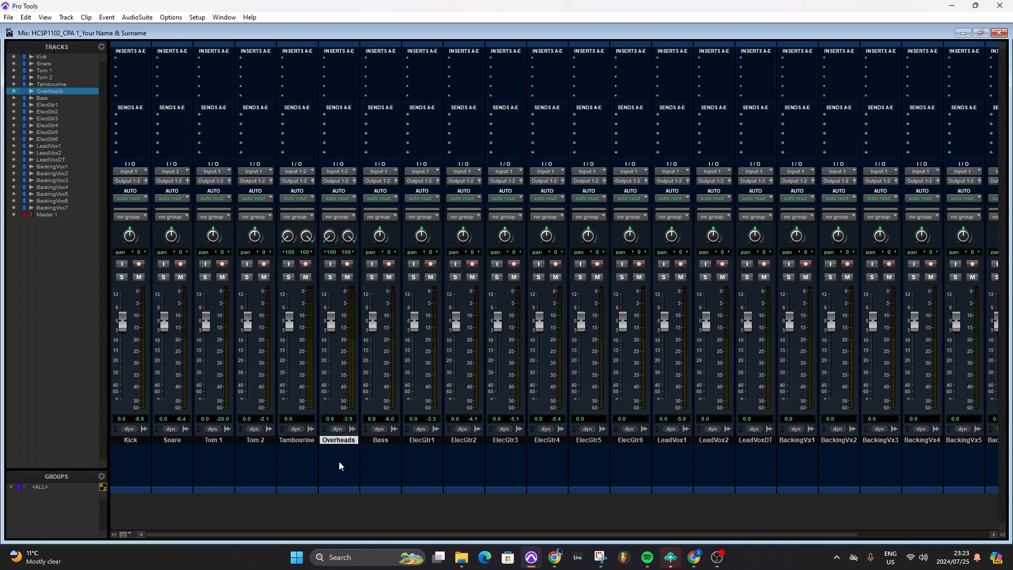
pyautogui.keyDown('shift'); pyautogui.click(126, 441); pyautogui.keyUp('shift')
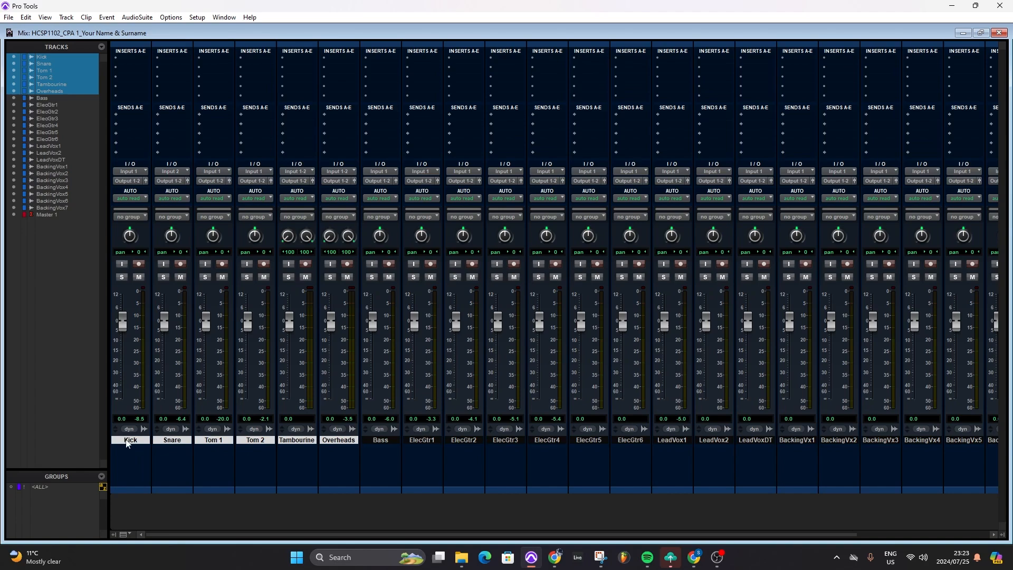
pyautogui.click(375, 441)
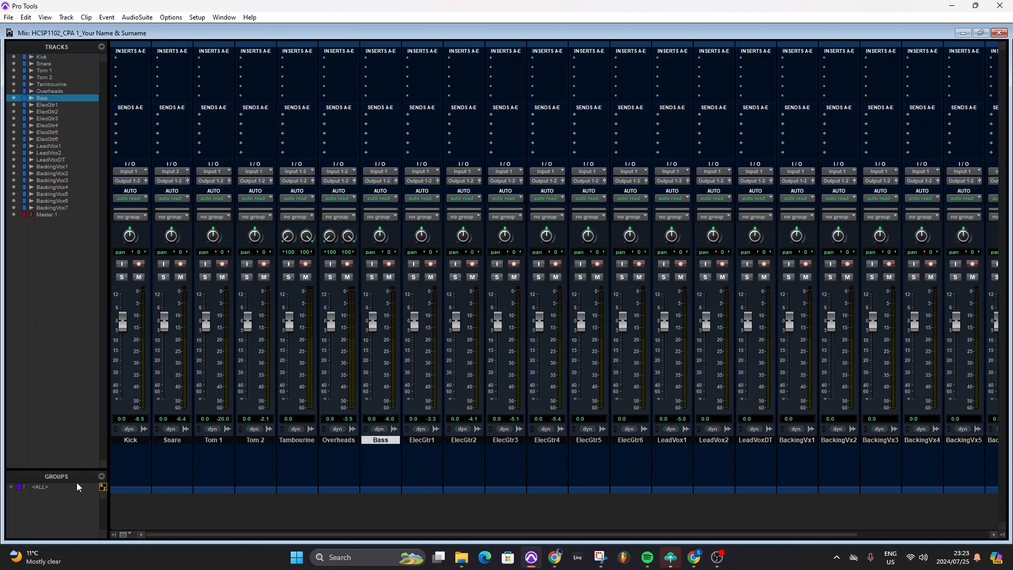
pyautogui.click(130, 441)
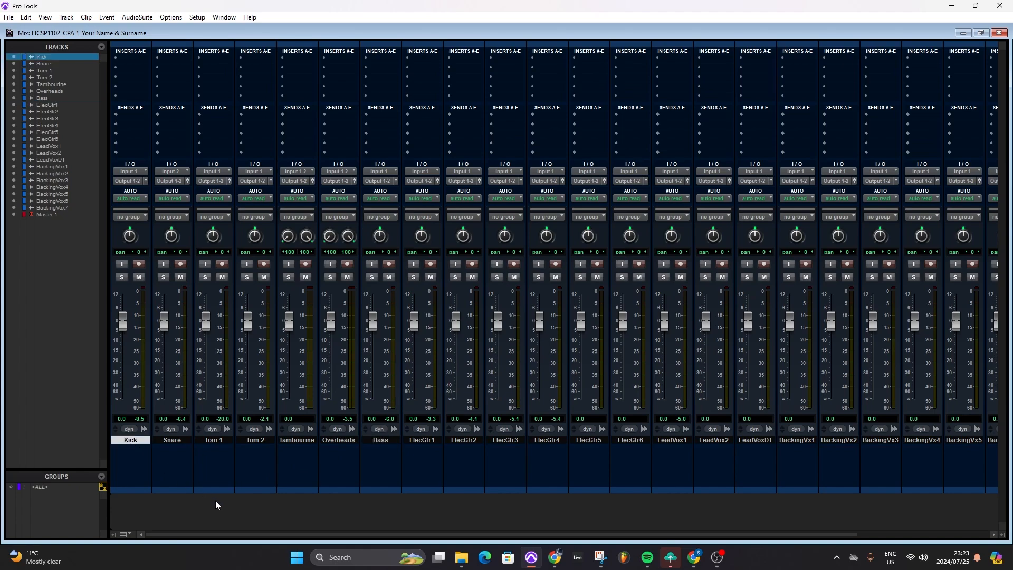
pyautogui.keyDown('shift'); pyautogui.click(334, 439); pyautogui.keyUp('shift')
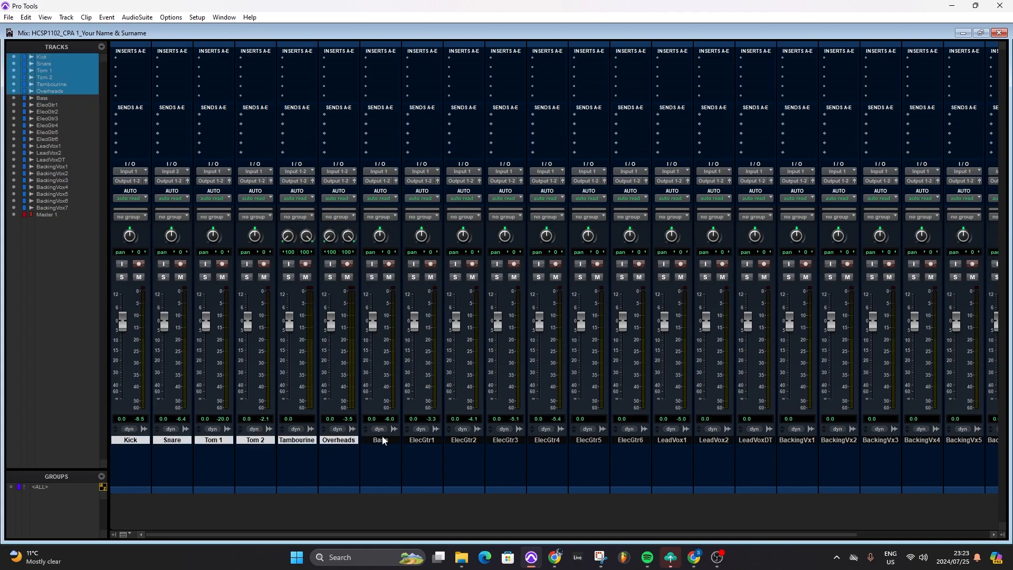
pyautogui.click(387, 441)
# - Select all six drum tracks by extending the selection from Overheads one track at a time to Kick
pyautogui.click(346, 441)
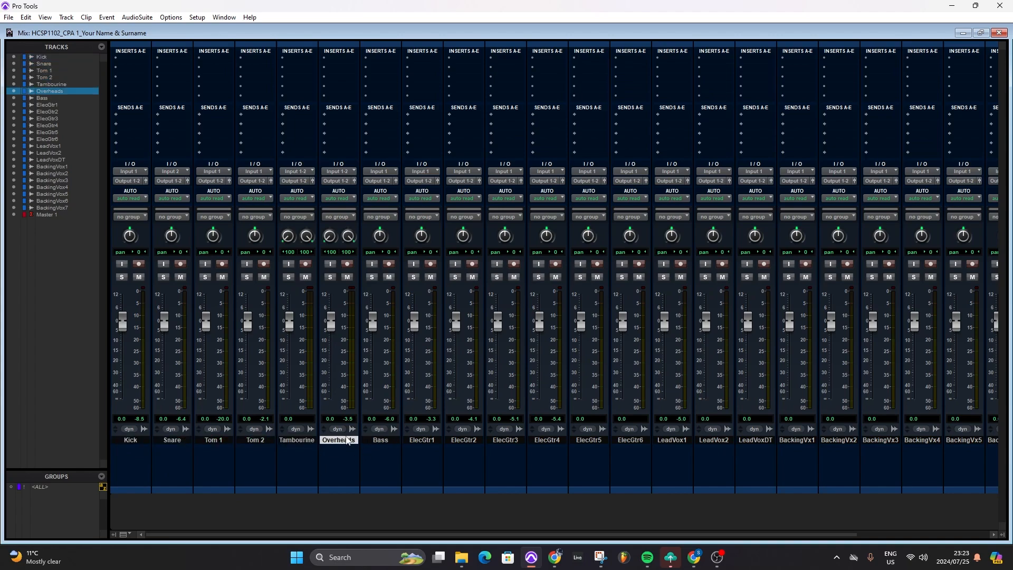
pyautogui.keyDown('shift'); pyautogui.click(304, 441); pyautogui.keyUp('shift')
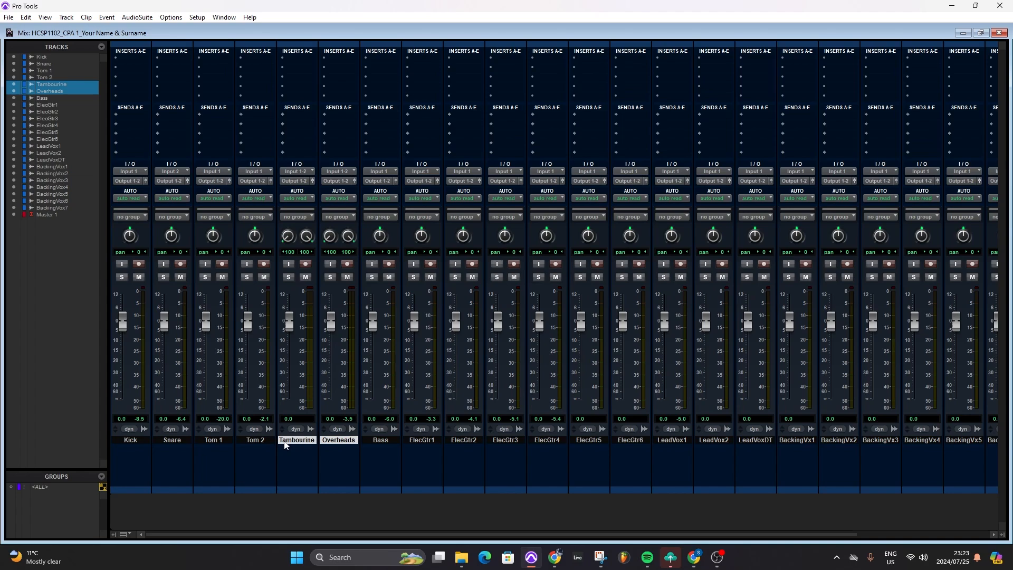
pyautogui.keyDown('shift'); pyautogui.click(256, 443); pyautogui.keyUp('shift')
pyautogui.keyDown('shift'); pyautogui.click(216, 443); pyautogui.keyUp('shift')
pyautogui.keyDown('shift'); pyautogui.click(165, 442); pyautogui.keyUp('shift')
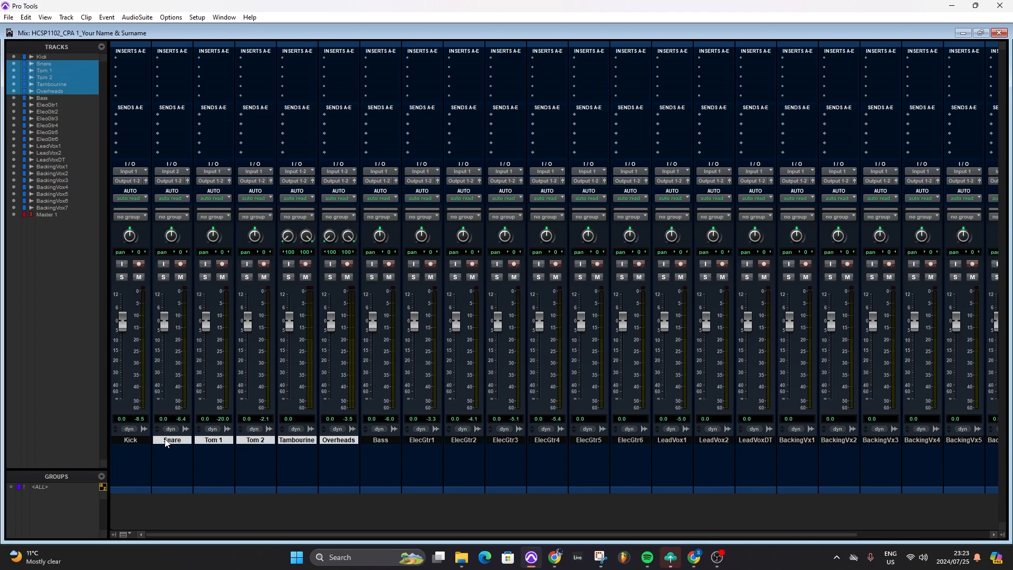
pyautogui.keyDown('shift'); pyautogui.click(130, 442); pyautogui.keyUp('shift')
pyautogui.moveTo(461, 561)
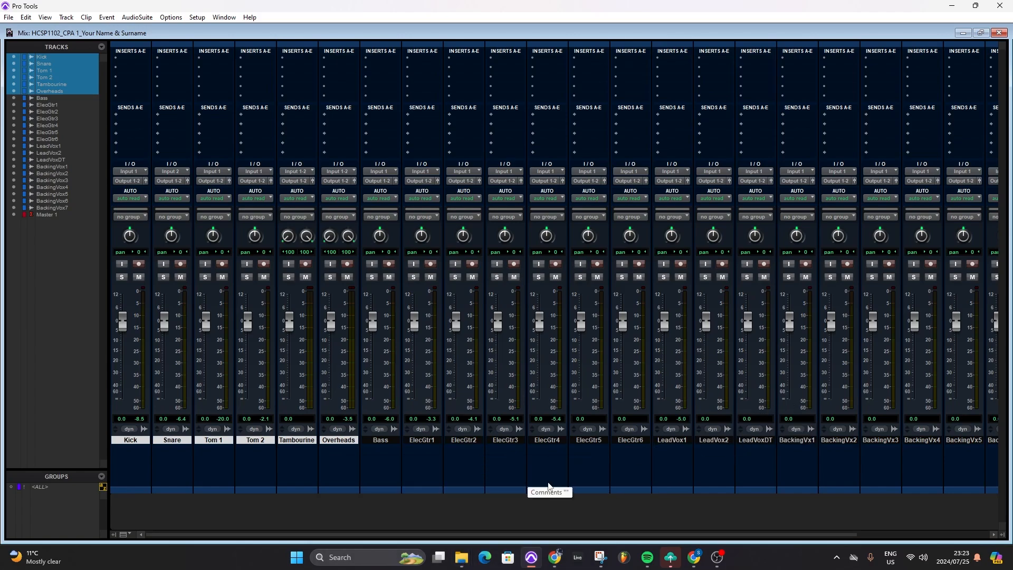
pyautogui.doubleClick(298, 492)
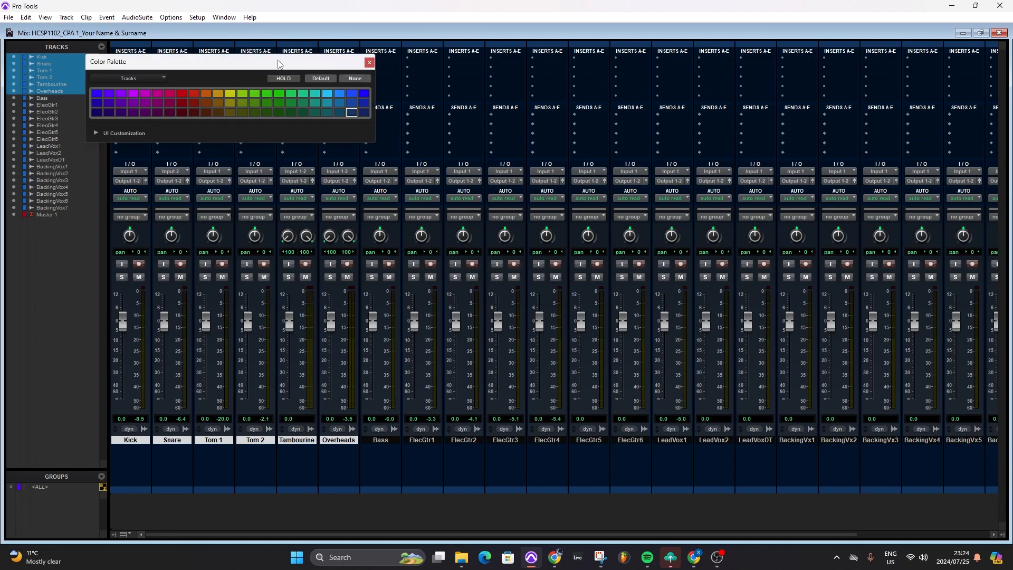
pyautogui.moveTo(279, 62); pyautogui.dragTo(467, 115)
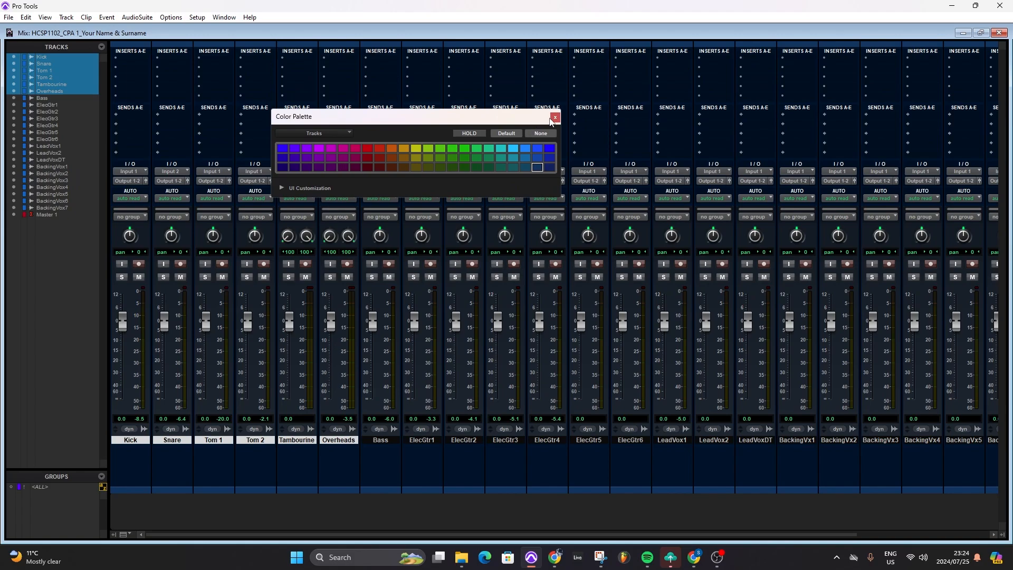
pyautogui.click(556, 118)
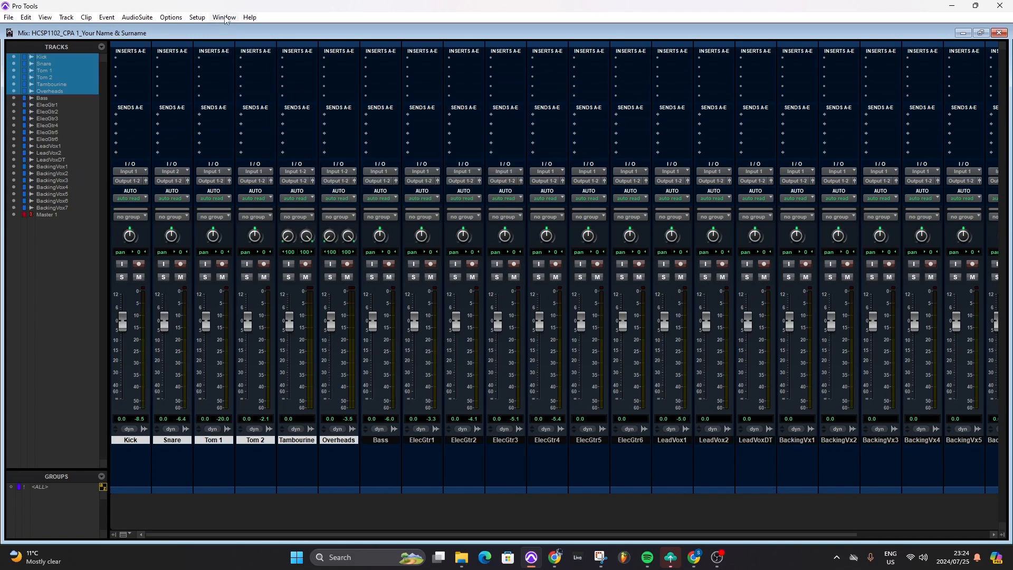
# - Color the six selected drum tracks red using the Color Palette, and close the palette
pyautogui.click(224, 18)
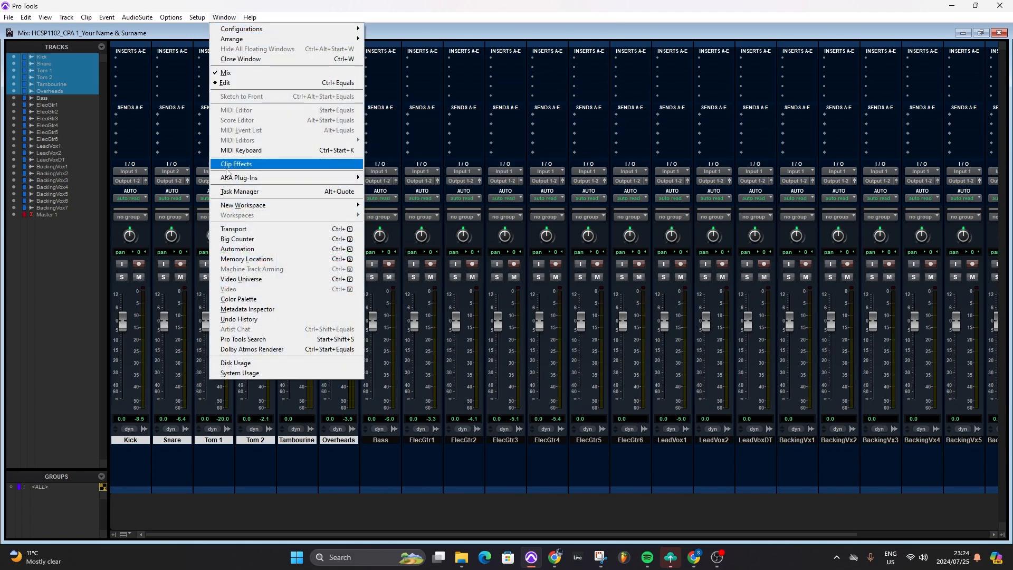
pyautogui.click(234, 299)
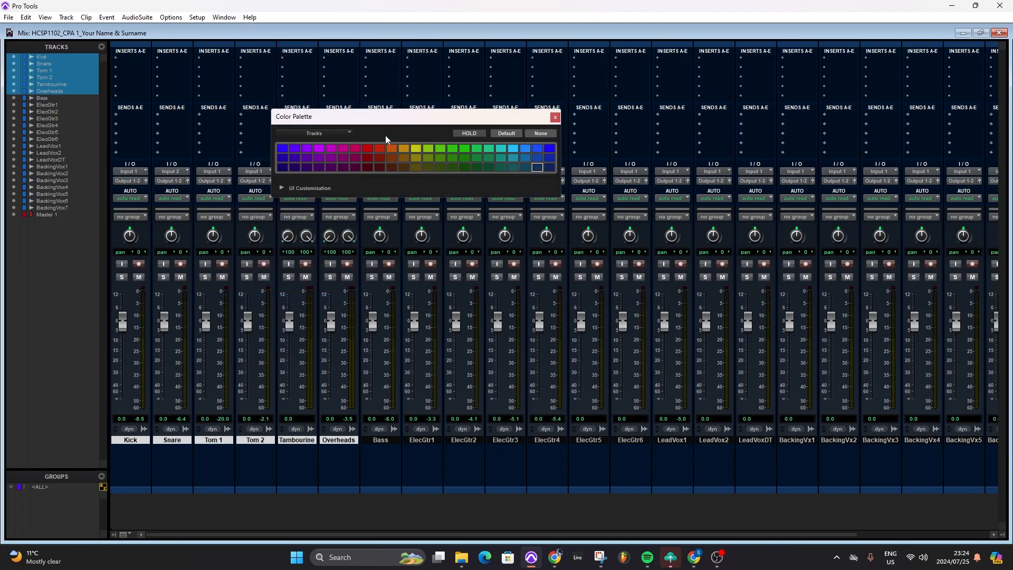
pyautogui.moveTo(389, 116); pyautogui.dragTo(484, 124)
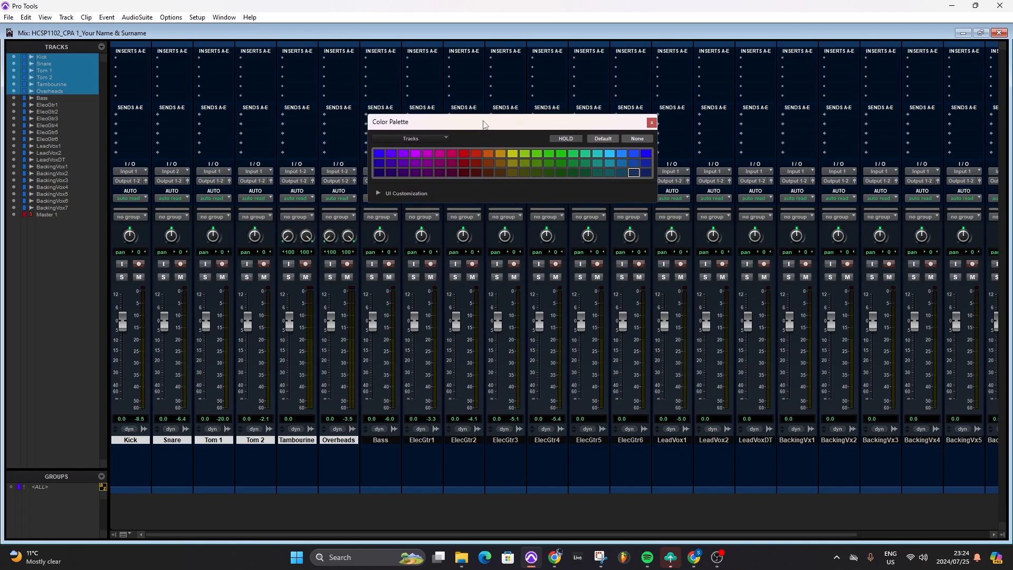
pyautogui.click(464, 153)
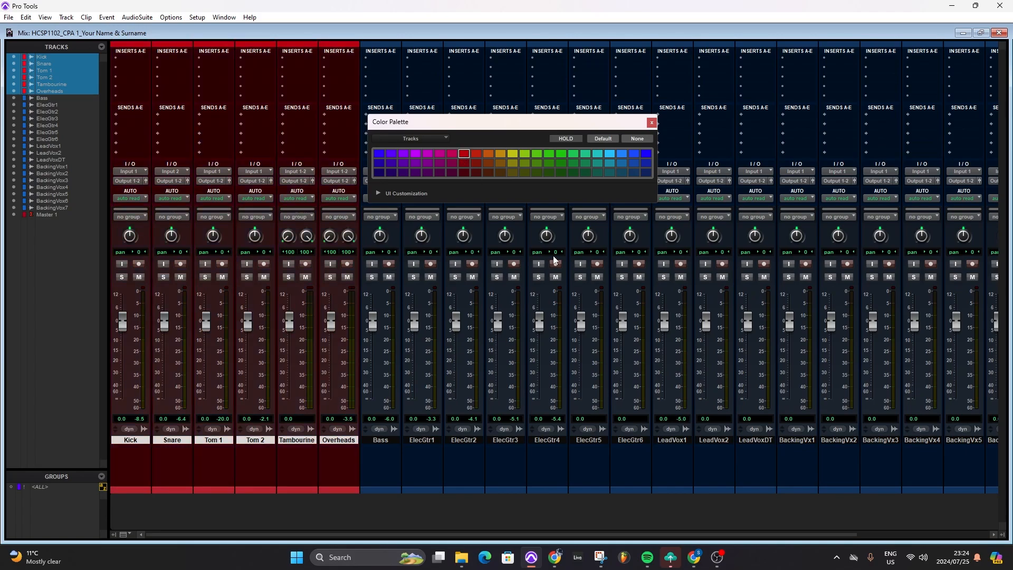
pyautogui.click(652, 123)
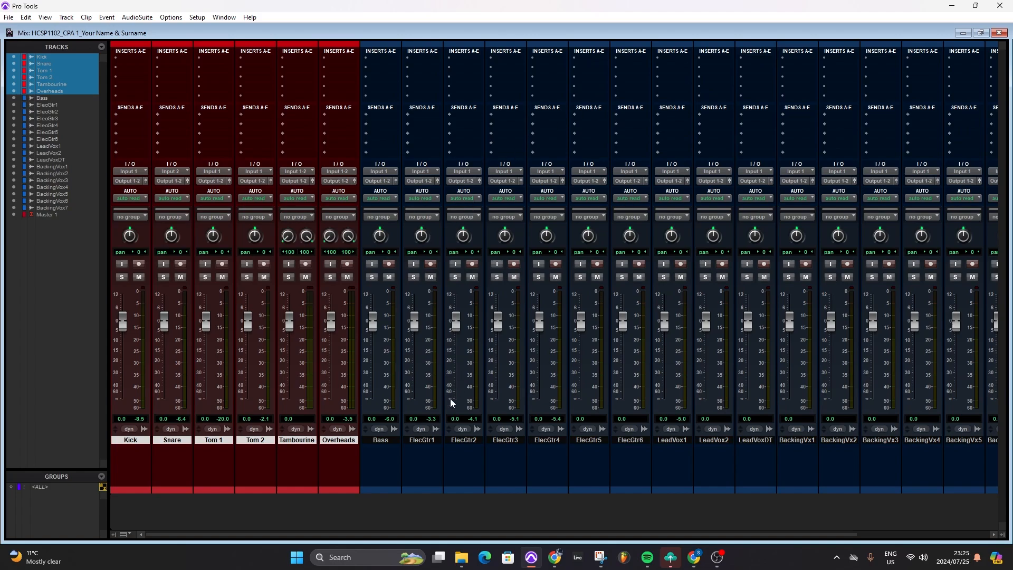
# - Select ElecGtr1 and ElecGtr2, and examine the electric guitar waveforms in the Edit window before returning to the Mix window
pyautogui.click(431, 439)
pyautogui.keyDown('shift'); pyautogui.click(457, 440); pyautogui.keyUp('shift')
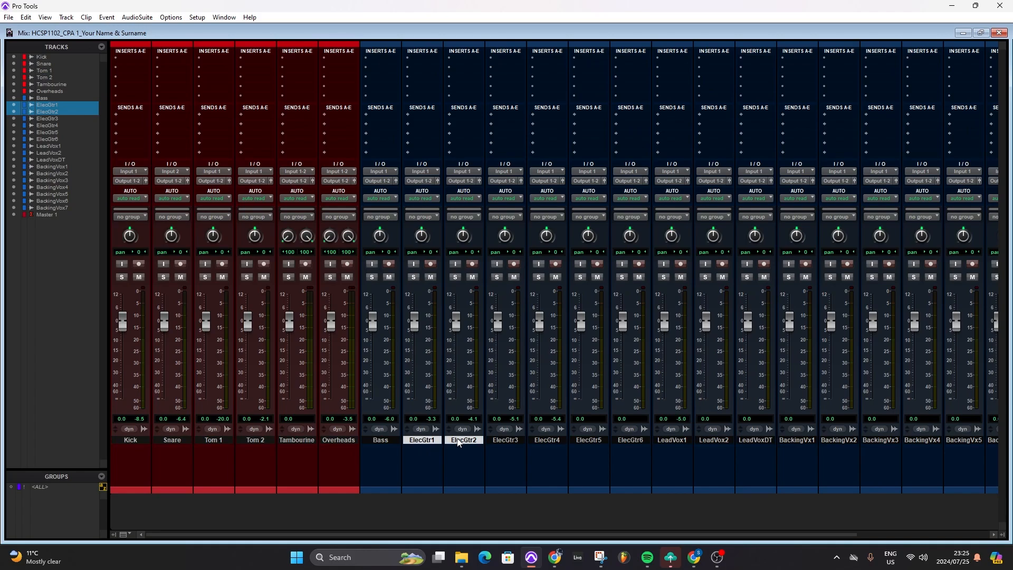
pyautogui.hotkey('ctrl', '=')
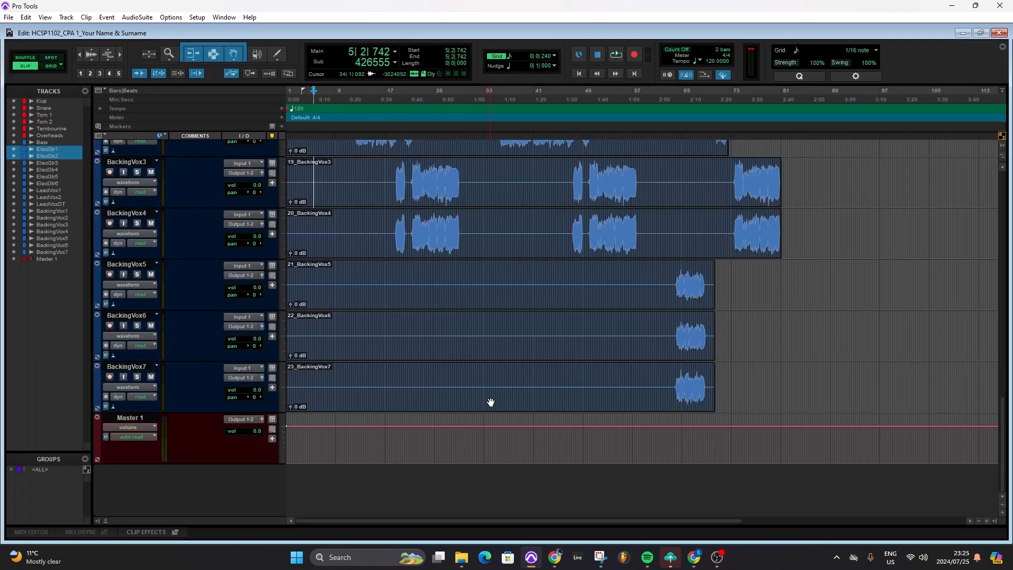
pyautogui.scroll(5, 491, 403)
pyautogui.scroll(7, 491, 403)
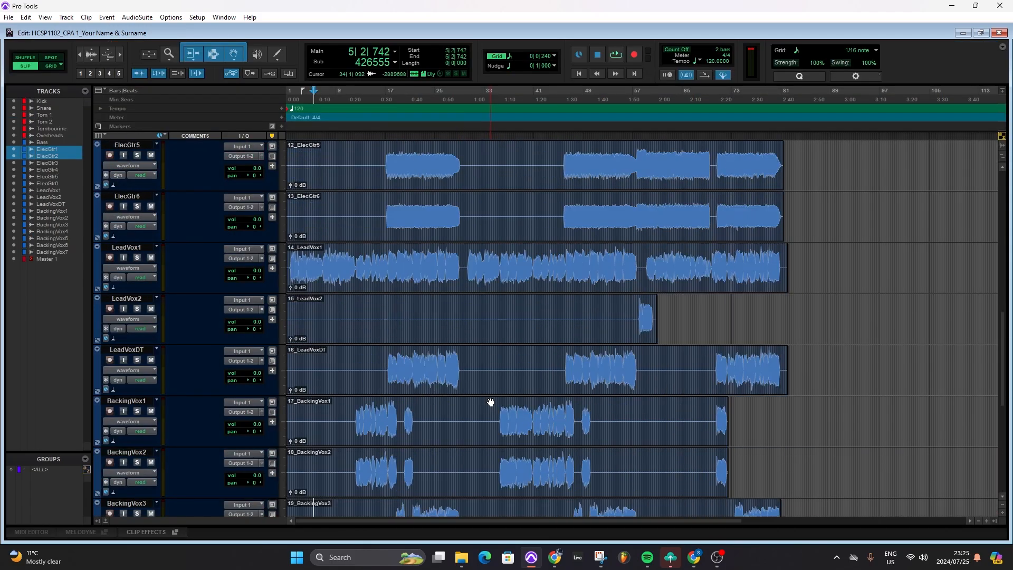
pyautogui.scroll(5, 490, 402)
pyautogui.scroll(-1, 491, 403)
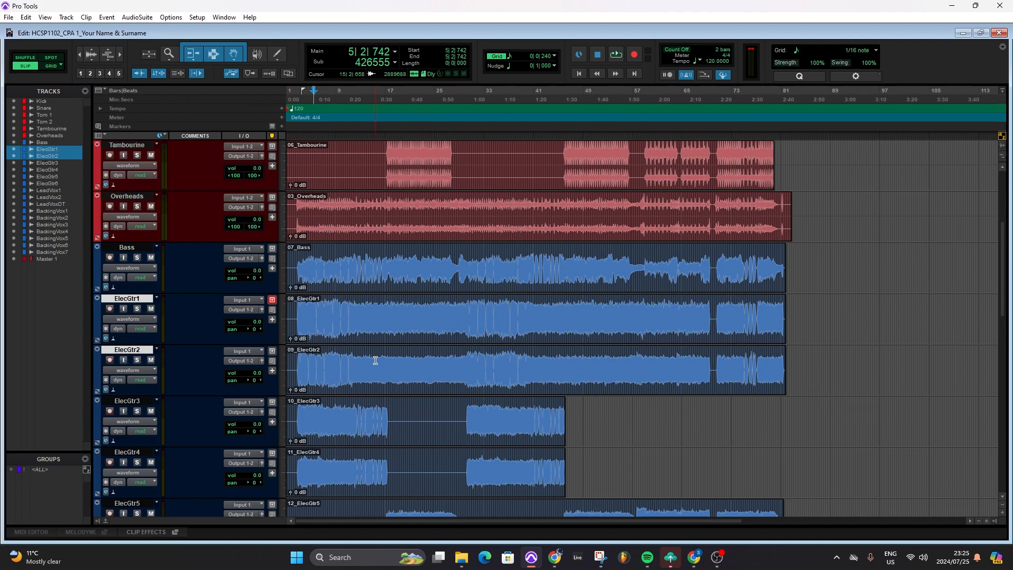
pyautogui.scroll(-2, 635, 364)
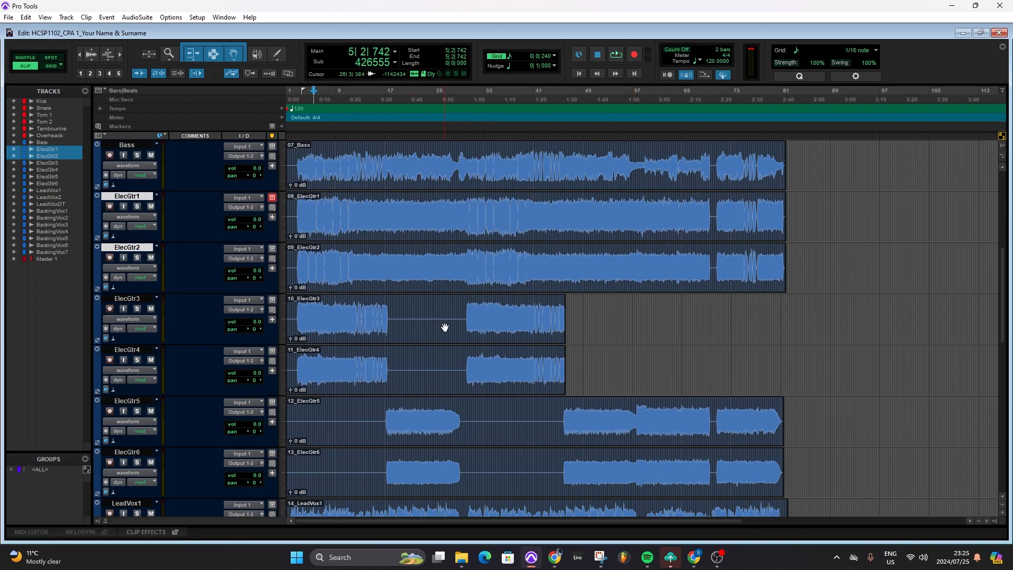
pyautogui.scroll(-1, 506, 391)
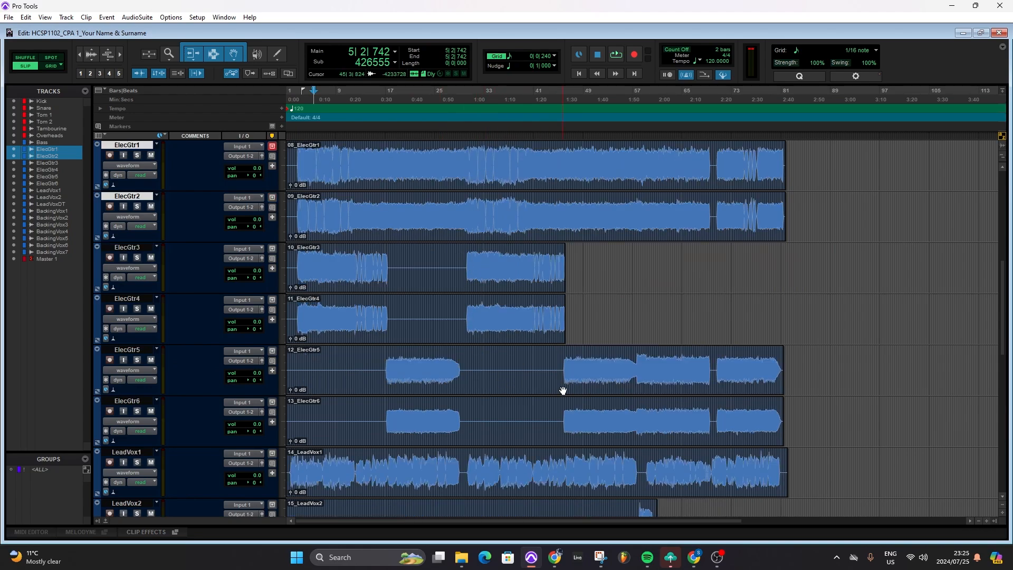
pyautogui.hotkey('ctrl', '=')
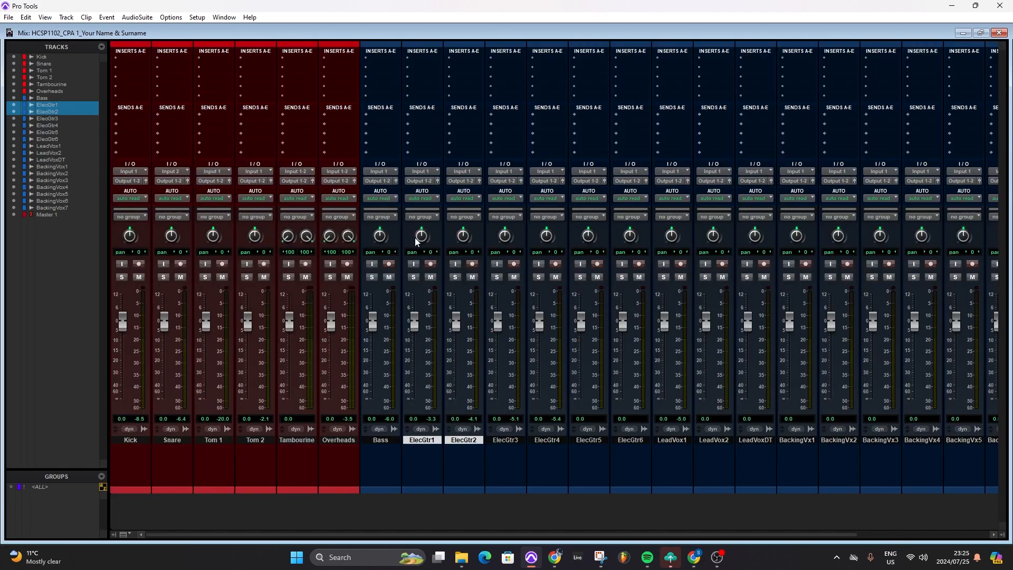
# - Pan ElecGtr1 fully left to 100 and ElecGtr2 fully right to 100
pyautogui.moveTo(422, 239); pyautogui.dragTo(421, 436)
pyautogui.moveTo(463, 235); pyautogui.dragTo(467, 129)
# - Color the tracks ElecGtr1 through ElecGtr6 bright green using the Color Palette
pyautogui.keyDown('shift'); pyautogui.click(635, 440); pyautogui.keyUp('shift')
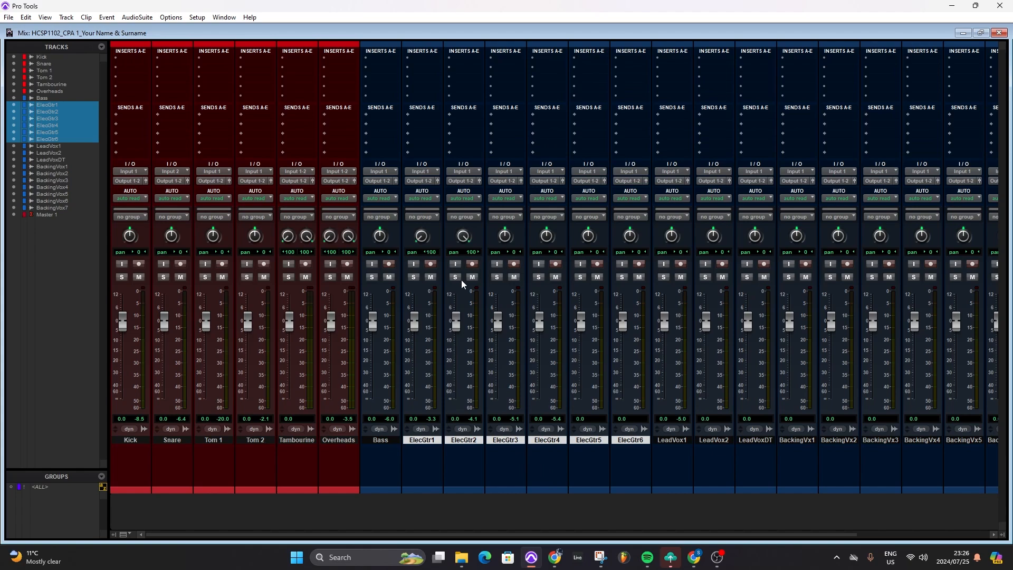
pyautogui.doubleClick(432, 491)
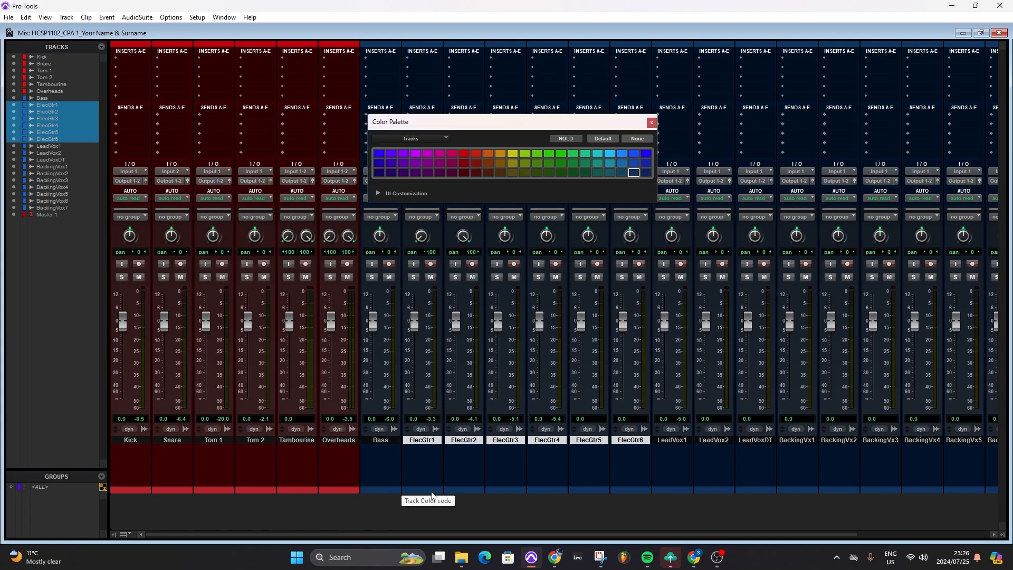
pyautogui.click(547, 154)
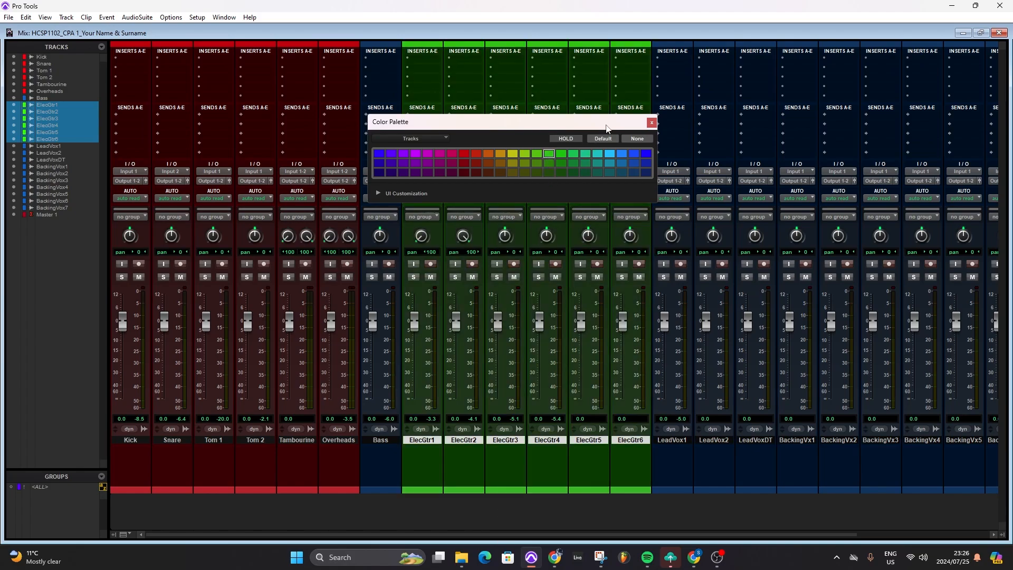
# - Color the Bass track orange using the Color Palette
pyautogui.moveTo(604, 126); pyautogui.dragTo(881, 124)
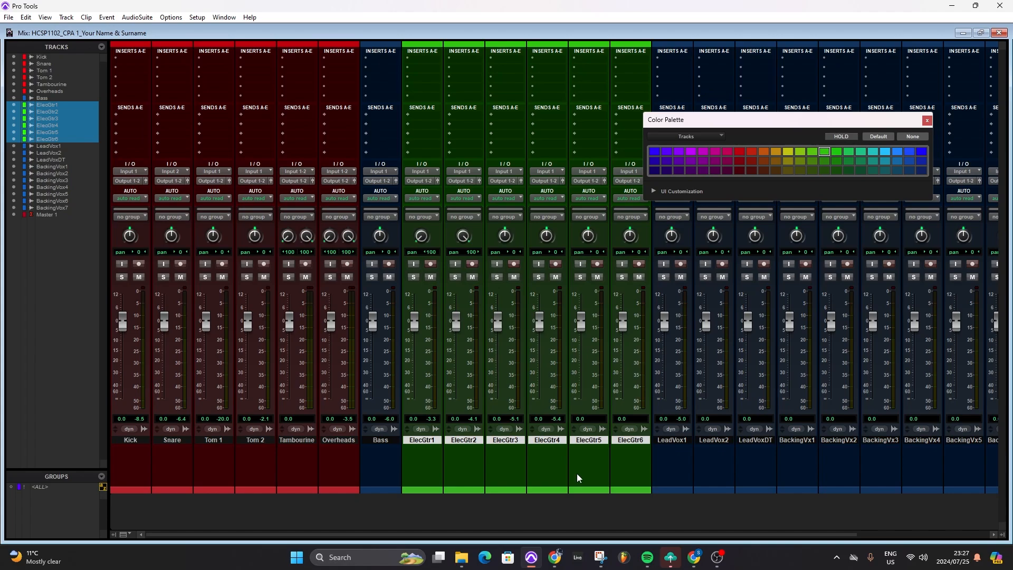
pyautogui.click(381, 441)
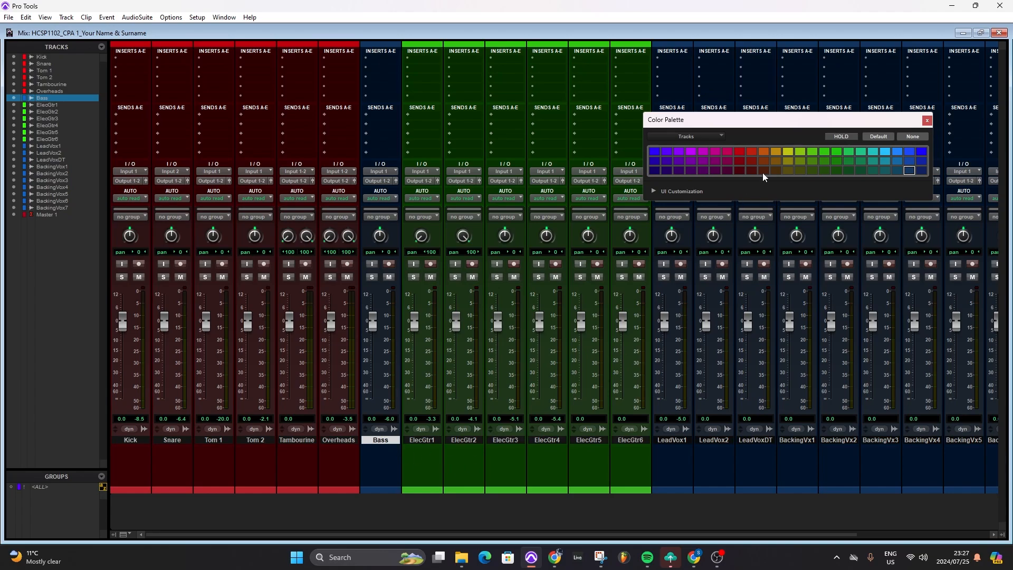
pyautogui.click(766, 153)
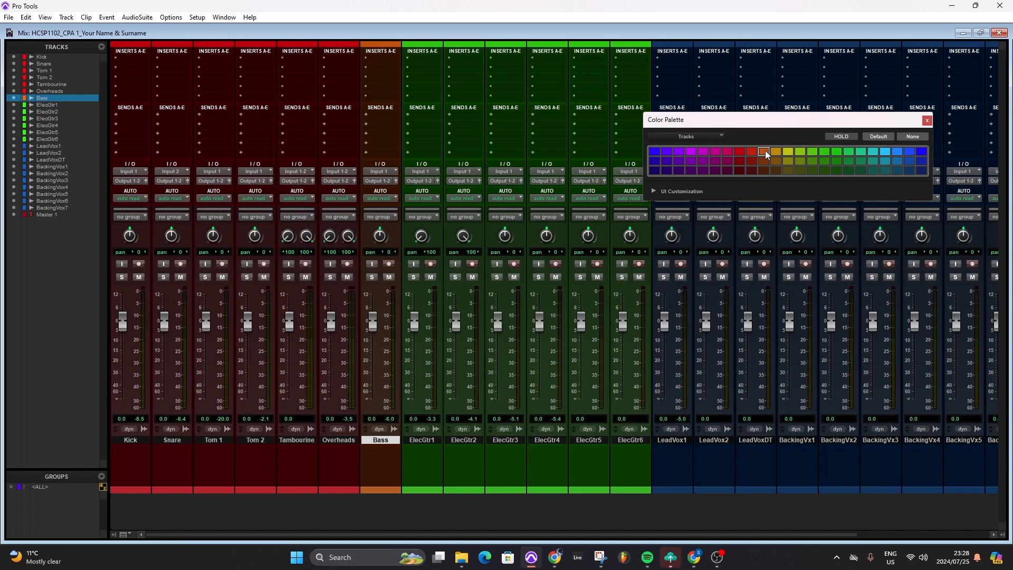
# - Color the tracks LeadVox1, LeadVox2 and LeadVoxDT light blue using the Color Palette
pyautogui.moveTo(783, 122); pyautogui.dragTo(486, 124)
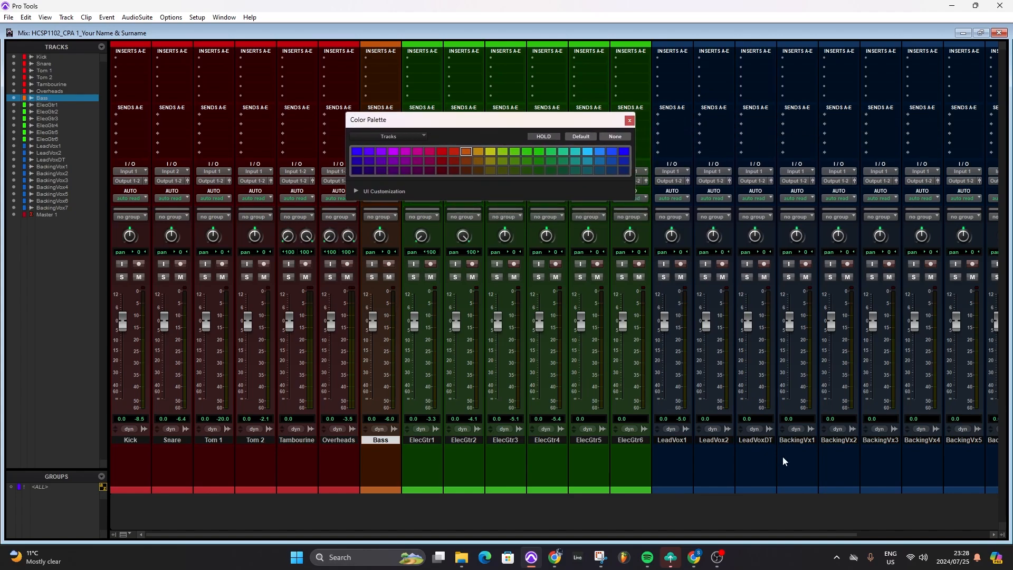
pyautogui.hscroll(4, 784, 455)
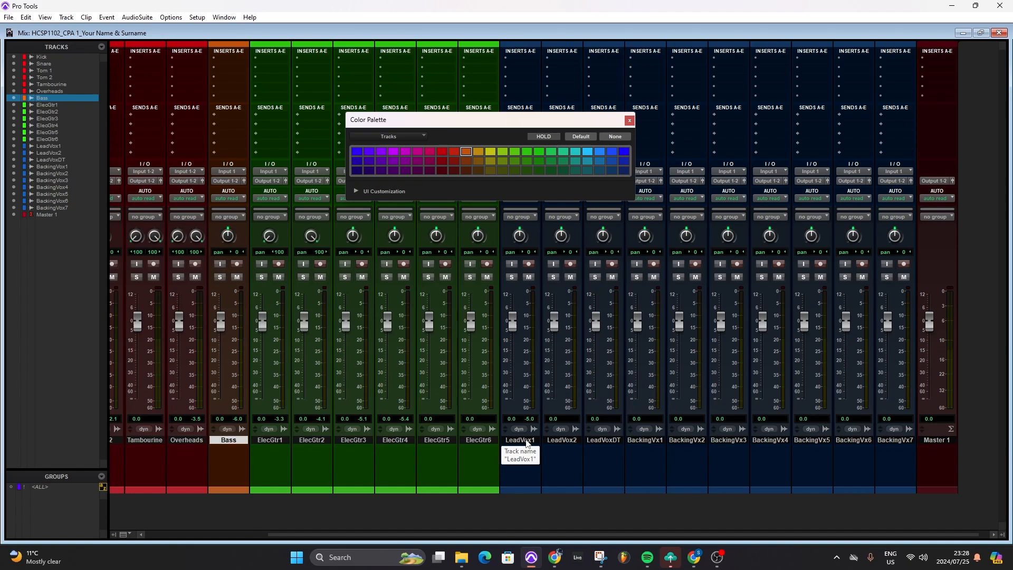
pyautogui.click(526, 441)
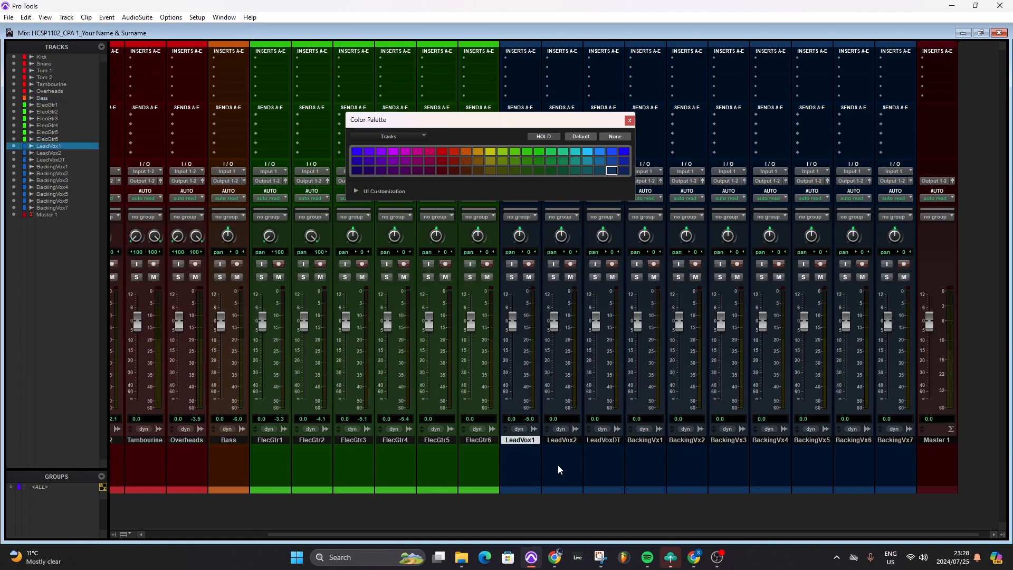
pyautogui.keyDown('shift'); pyautogui.click(604, 441); pyautogui.keyUp('shift')
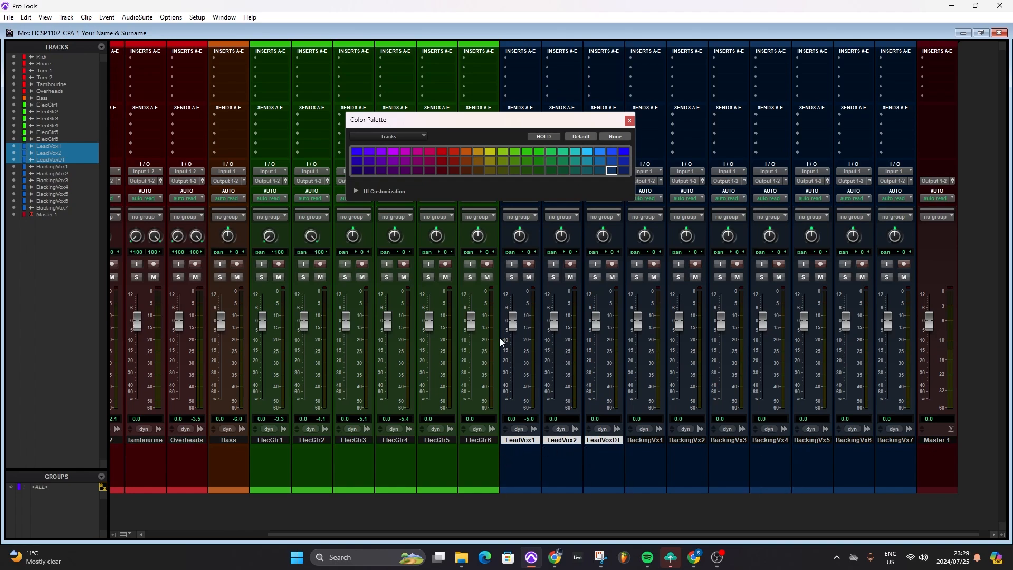
pyautogui.click(588, 153)
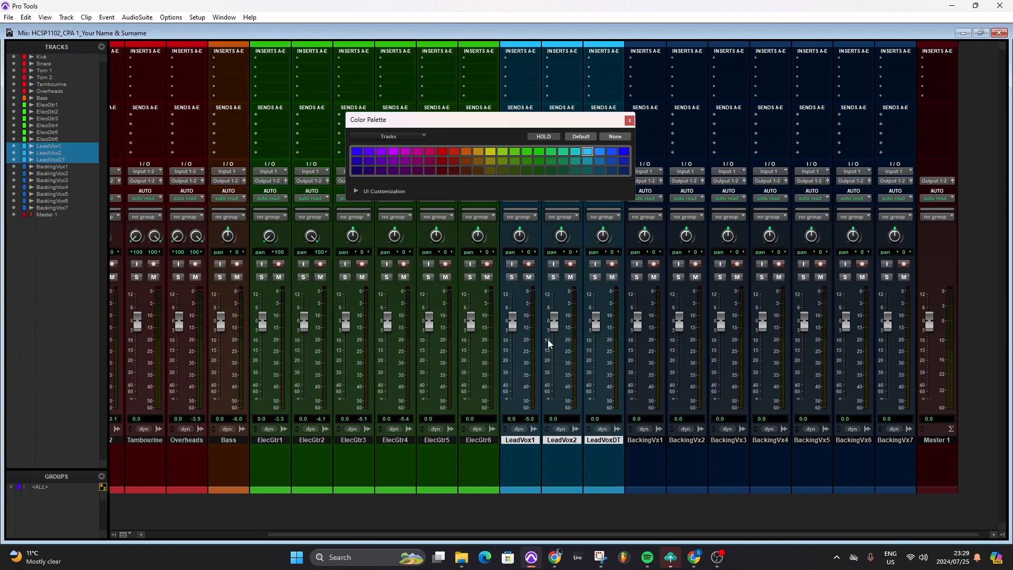
# - Color the tracks BackingVx1 through BackingVx7 purple using the Color Palette
pyautogui.click(637, 441)
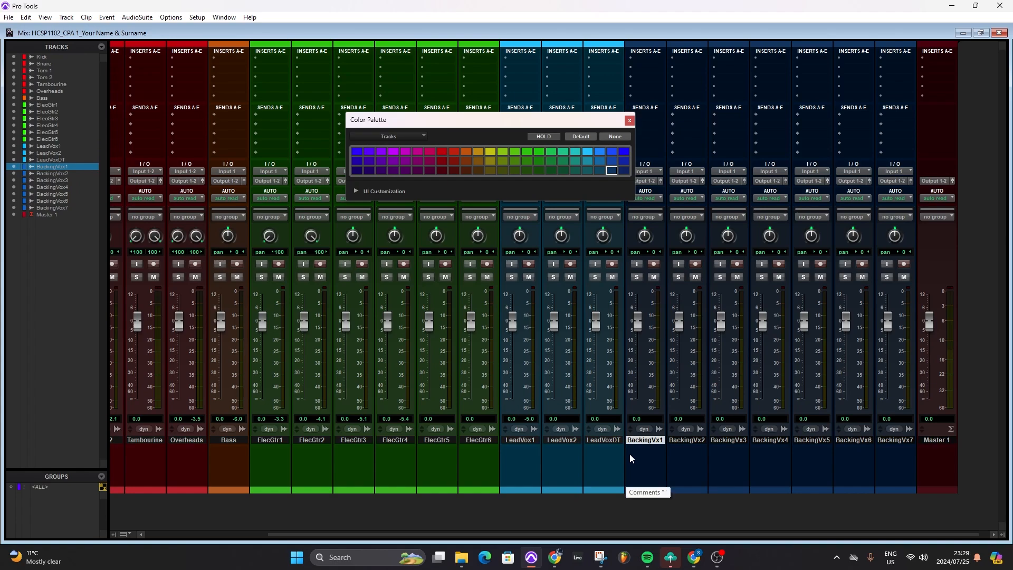
pyautogui.keyDown('shift'); pyautogui.click(904, 440); pyautogui.keyUp('shift')
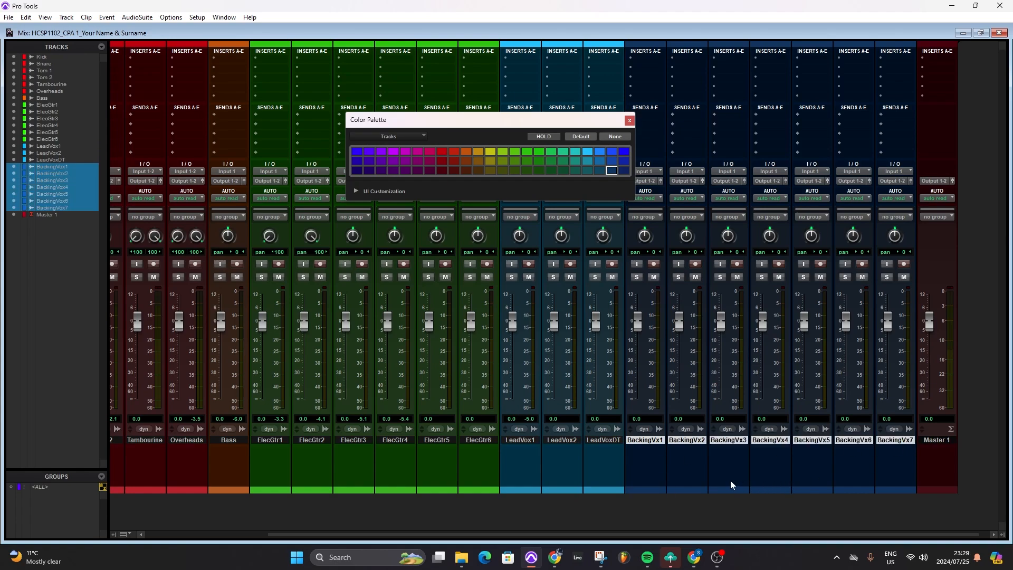
pyautogui.click(393, 152)
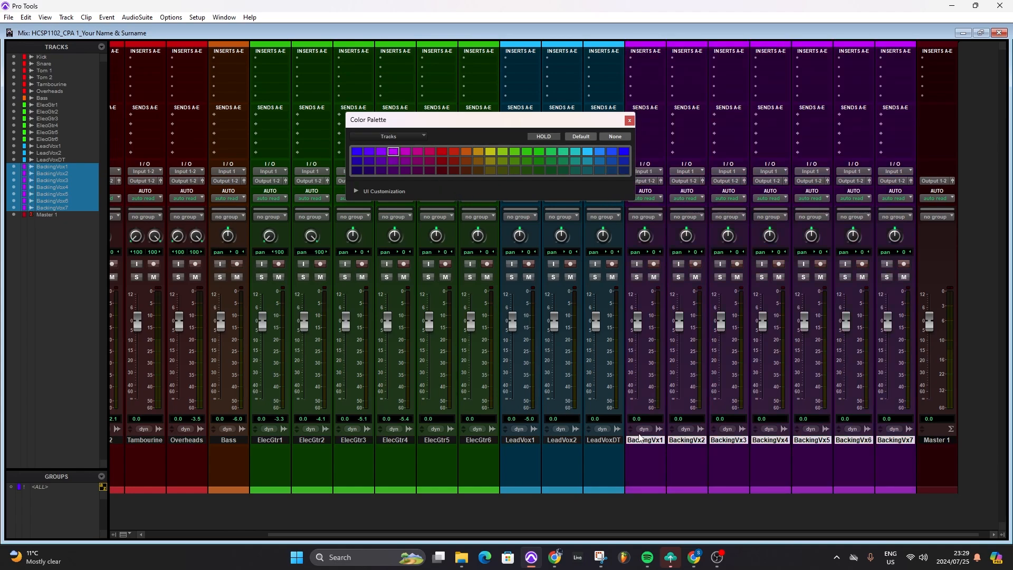
# - Review the color coding and order of all tracks across the Mix window, from Kick to Master 1
pyautogui.hscroll(-5, 851, 472)
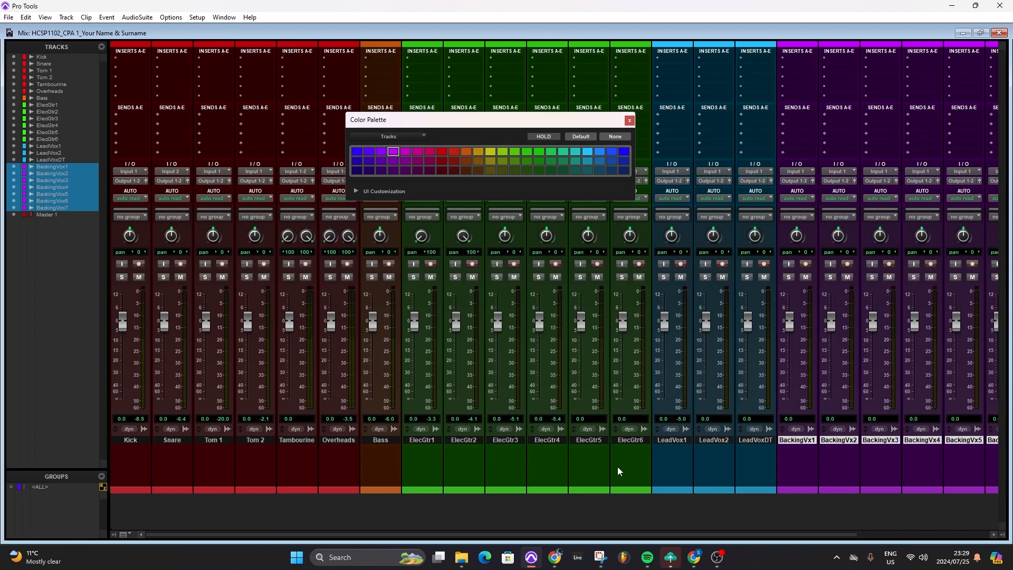
pyautogui.hscroll(5, 620, 468)
pyautogui.hscroll(-5, 707, 489)
pyautogui.hscroll(5, 649, 476)
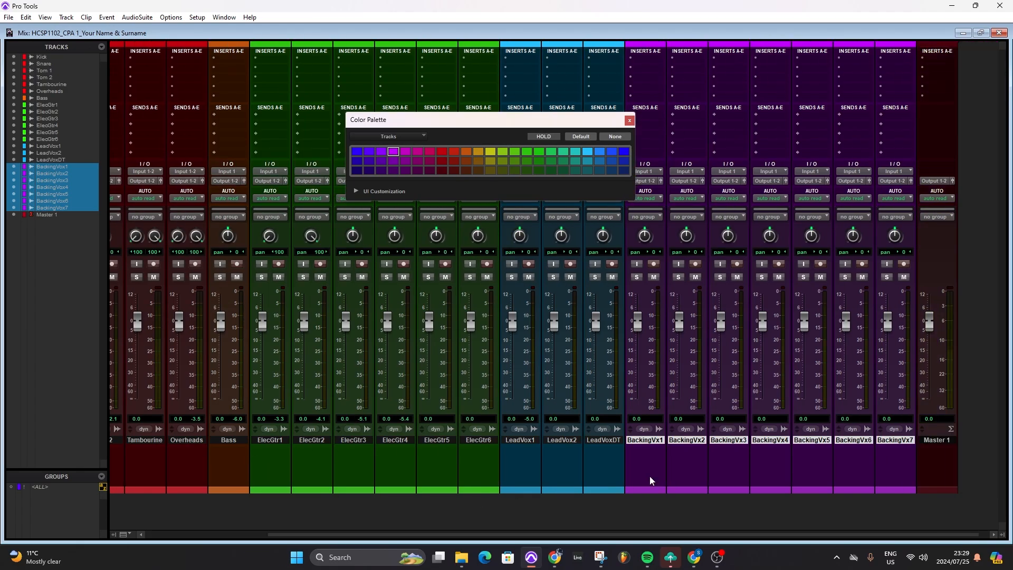
pyautogui.hscroll(-5, 651, 476)
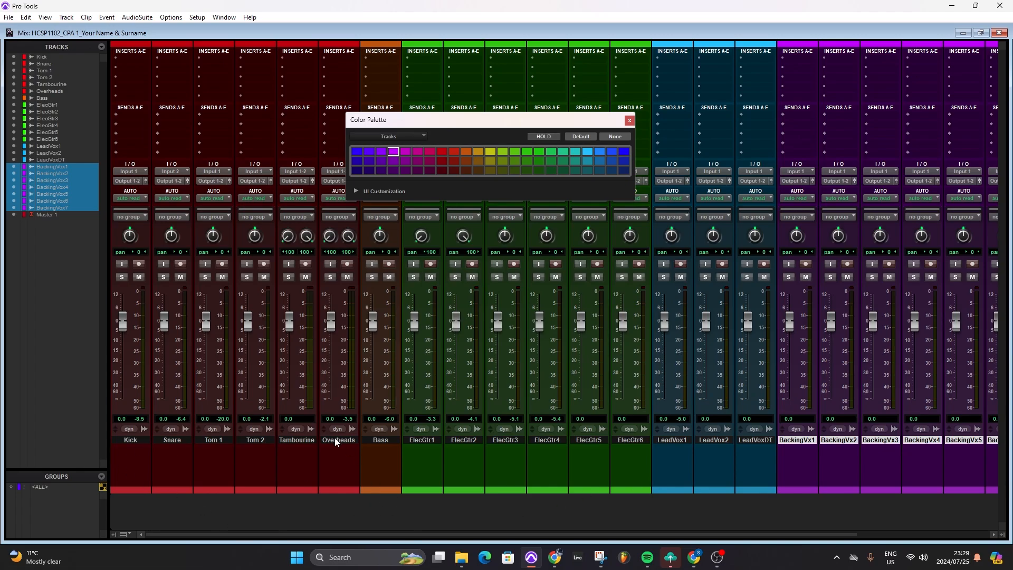
pyautogui.hscroll(5, 548, 411)
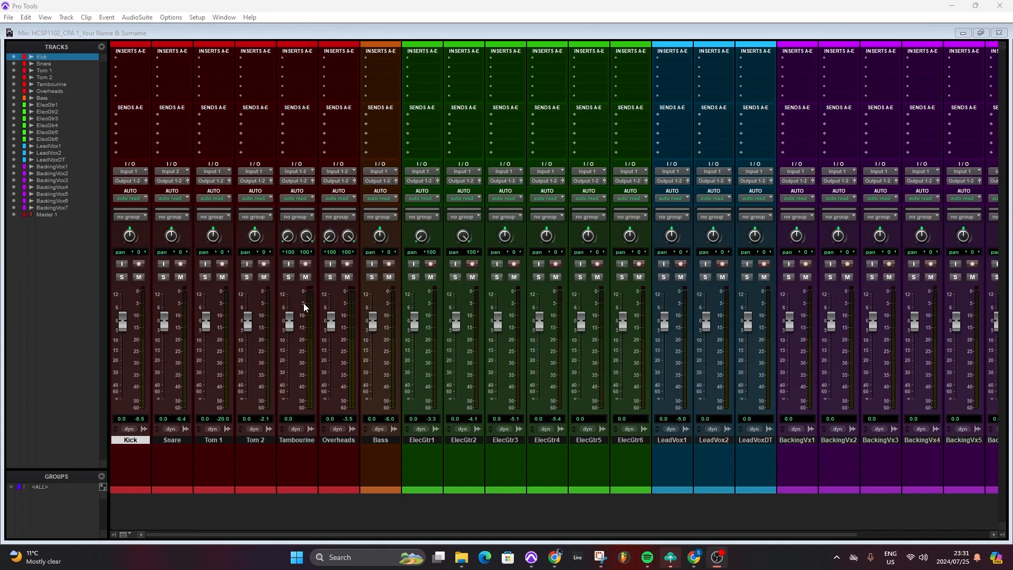
pyautogui.hscroll(3, 700, 396)
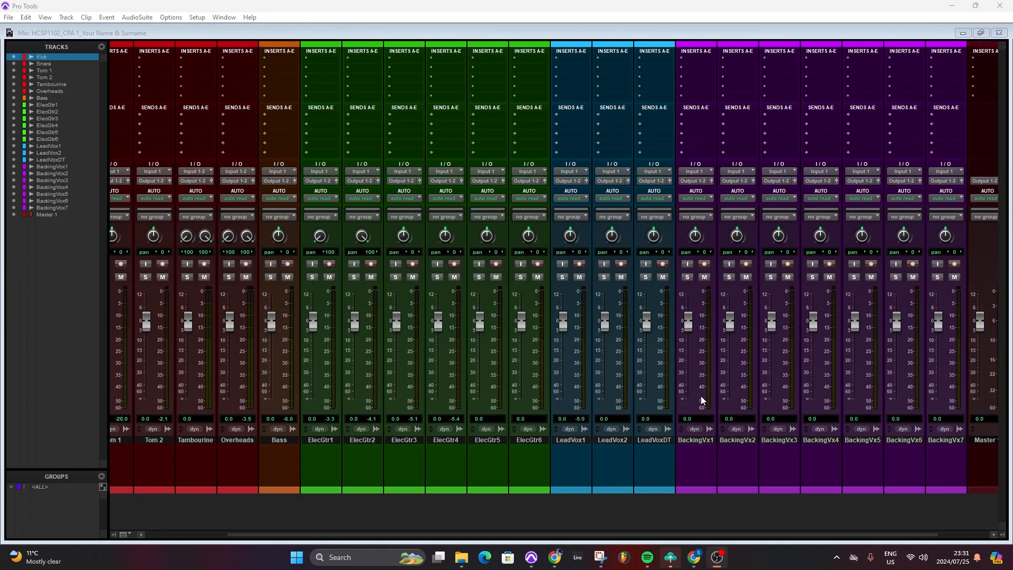
pyautogui.hscroll(-3, 719, 402)
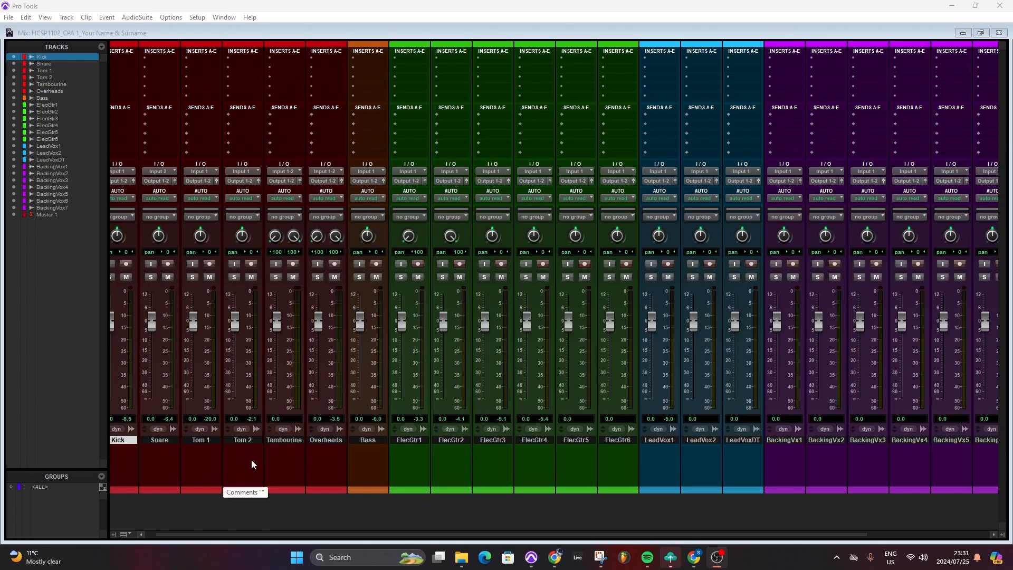
pyautogui.click(136, 442)
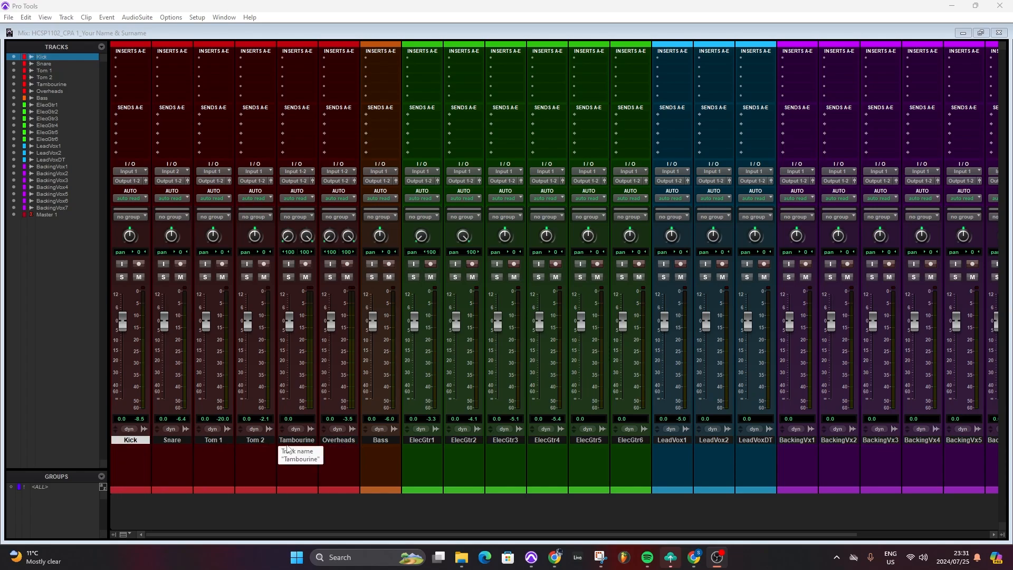
pyautogui.keyDown('shift'); pyautogui.click(339, 440); pyautogui.keyUp('shift')
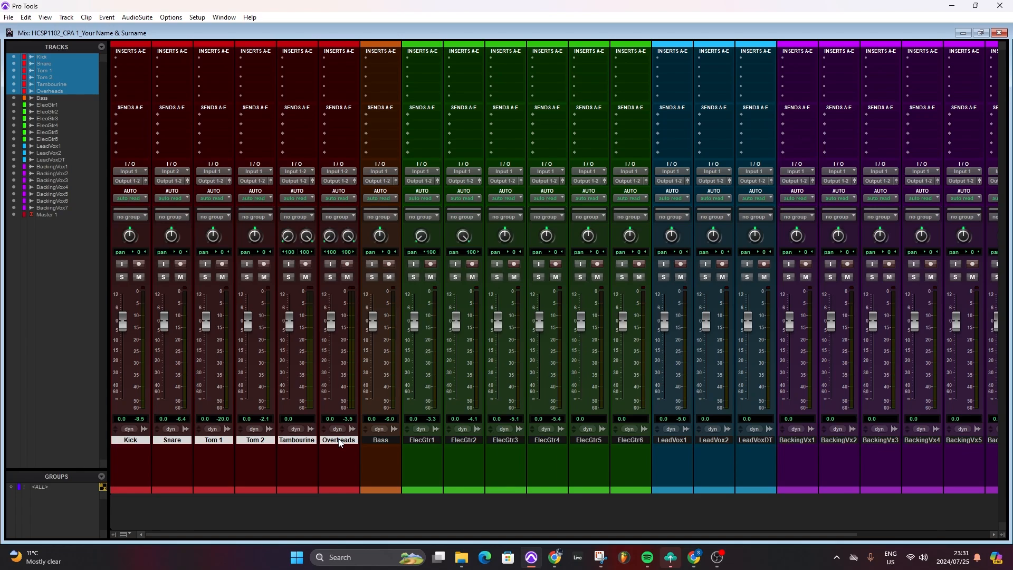
pyautogui.hotkey('ctrl', 'g')
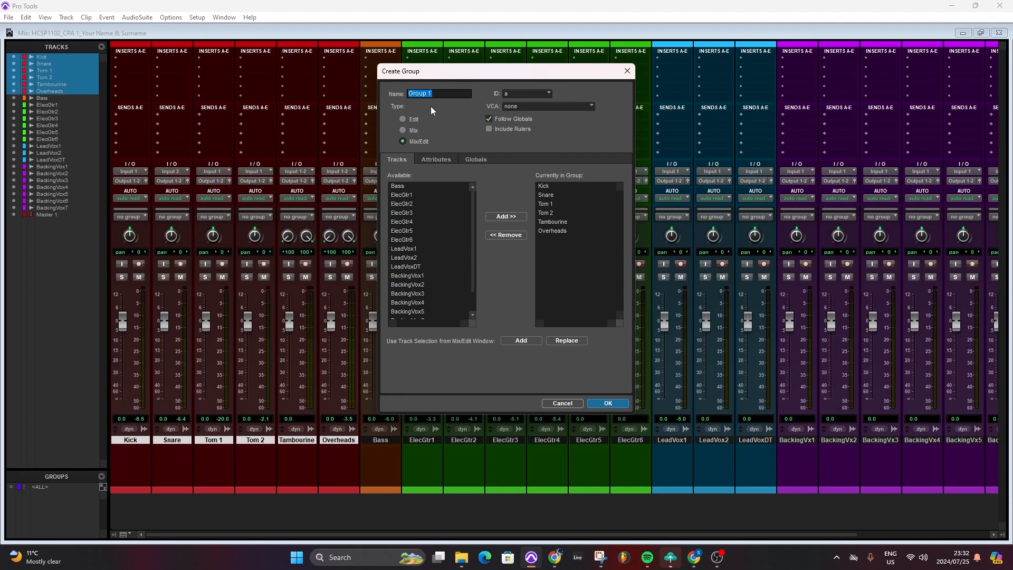
pyautogui.click(574, 404)
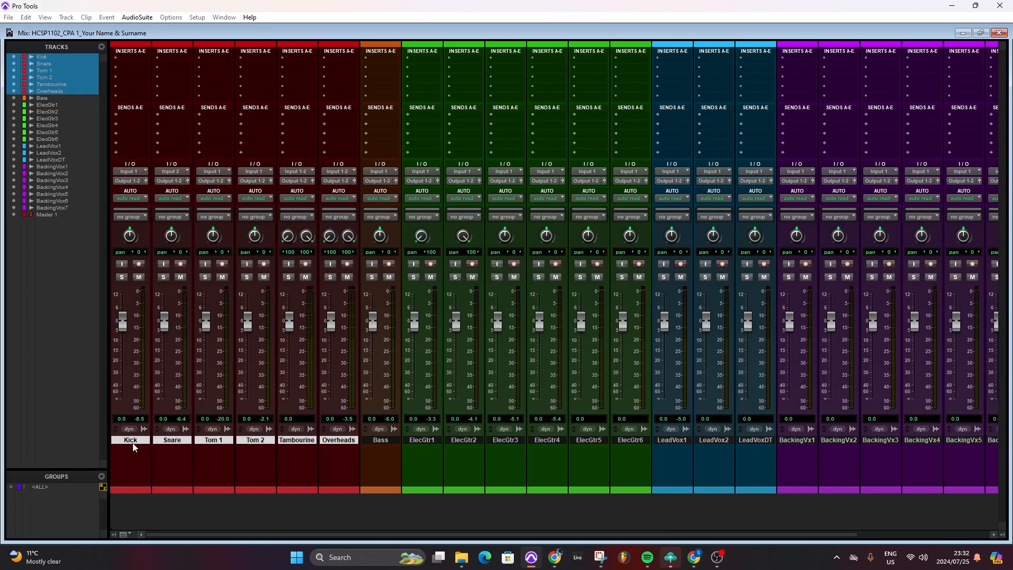
# - Select the tracks Kick through Tambourine, leaving out Overheads, and start creating a track group from them
pyautogui.click(376, 443)
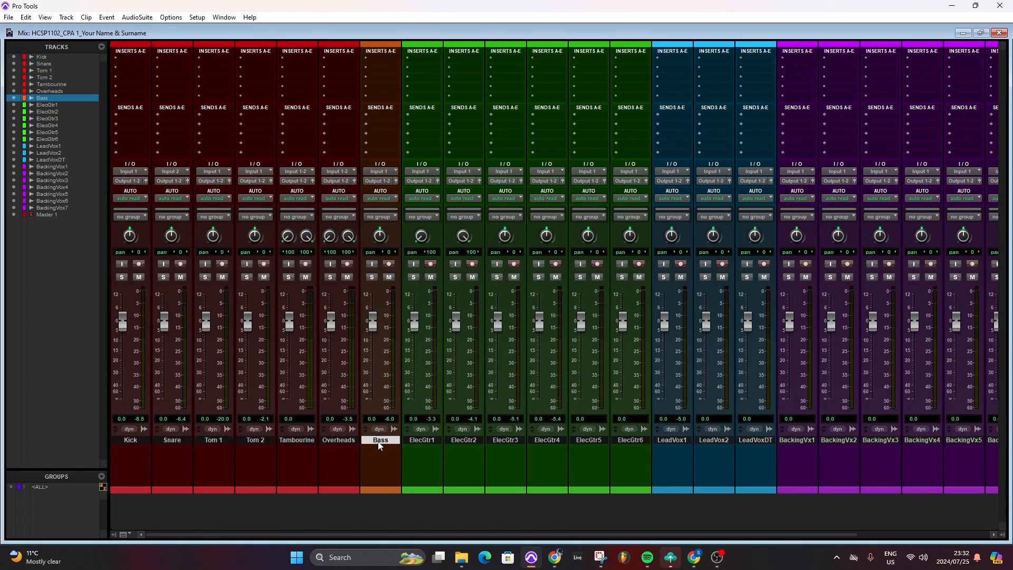
pyautogui.click(131, 441)
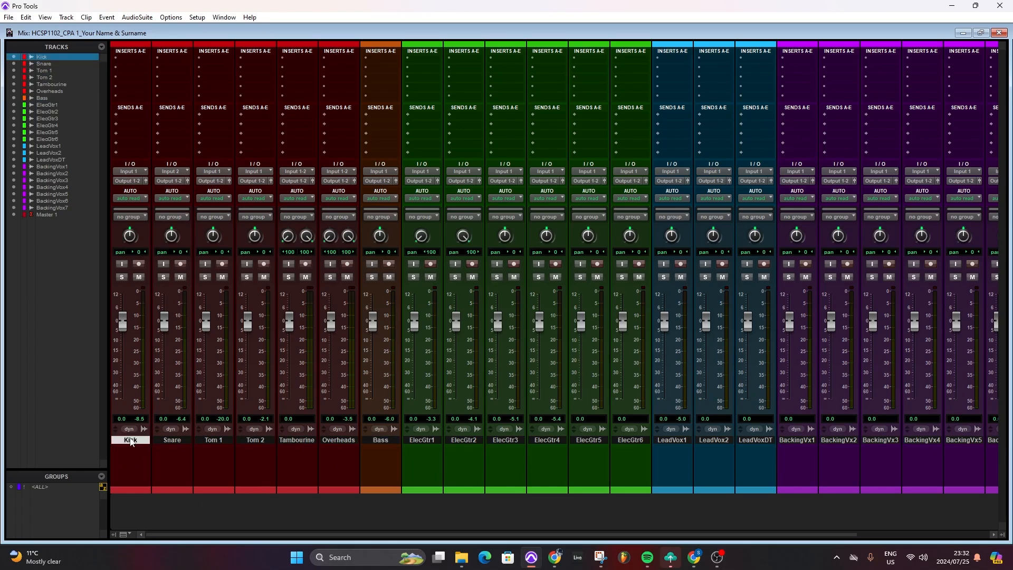
pyautogui.keyDown('shift'); pyautogui.click(304, 442); pyautogui.keyUp('shift')
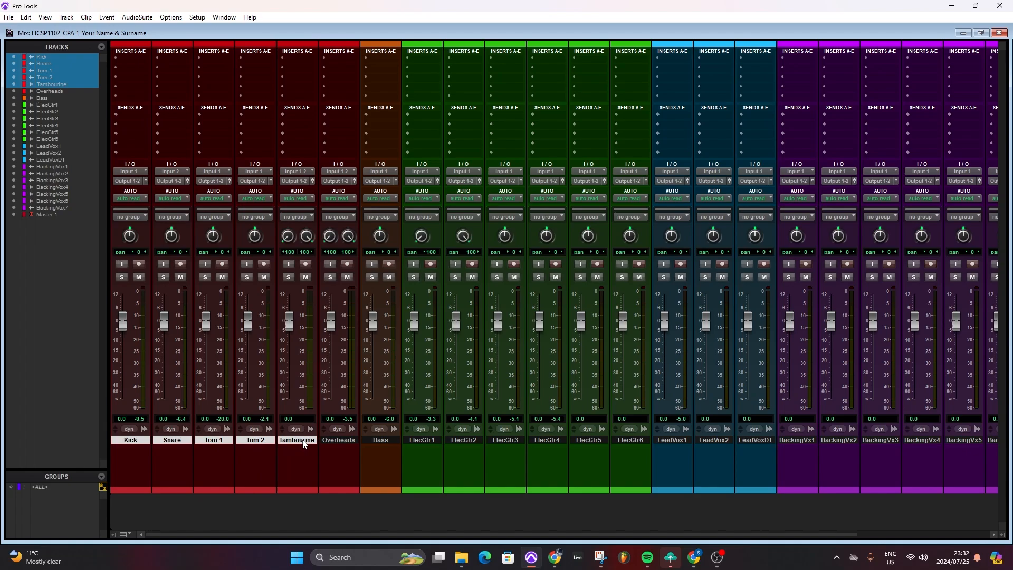
pyautogui.keyDown('shift'); pyautogui.click(343, 440); pyautogui.keyUp('shift')
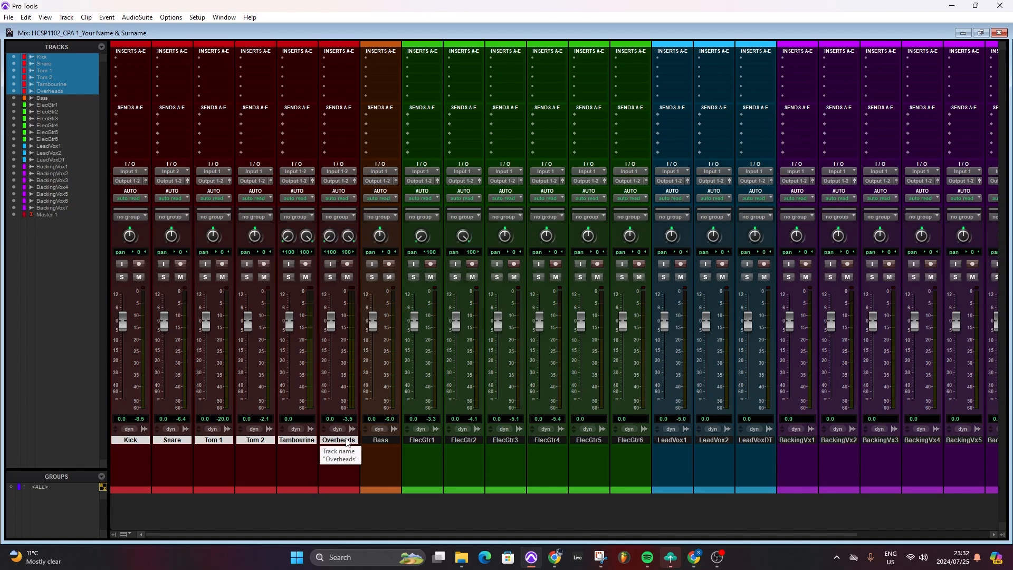
pyautogui.keyDown('ctrl'); pyautogui.click(347, 441); pyautogui.keyUp('ctrl')
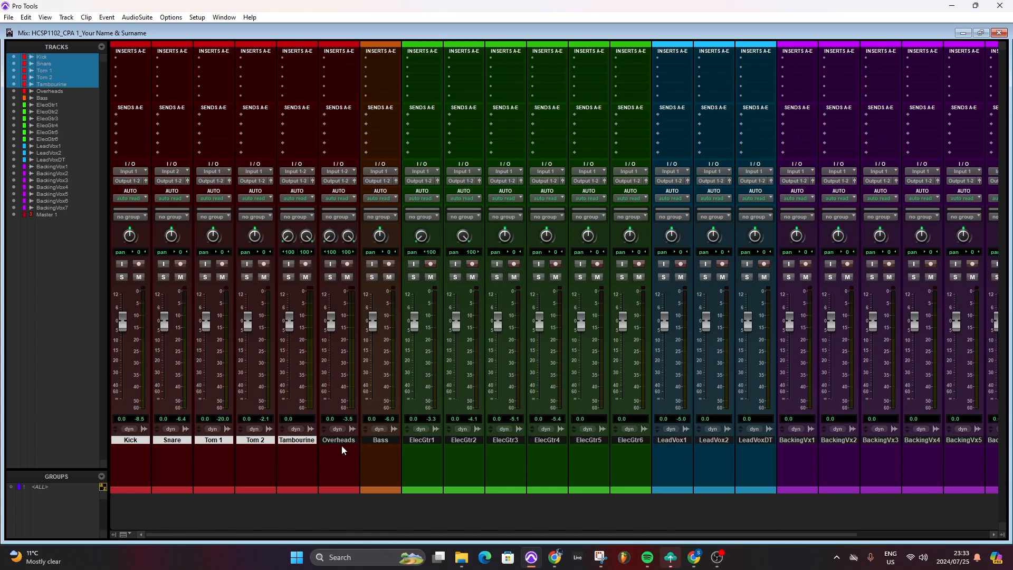
pyautogui.hotkey('ctrl', 'g')
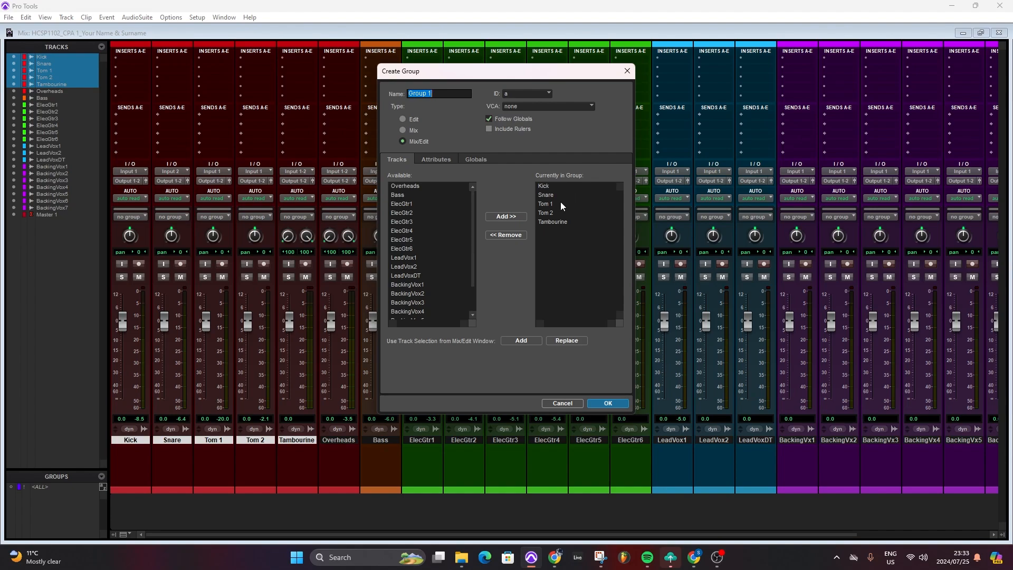
# - Add Overheads to the new group, name the group Drumkit, and create it
pyautogui.click(404, 186)
pyautogui.click(499, 217)
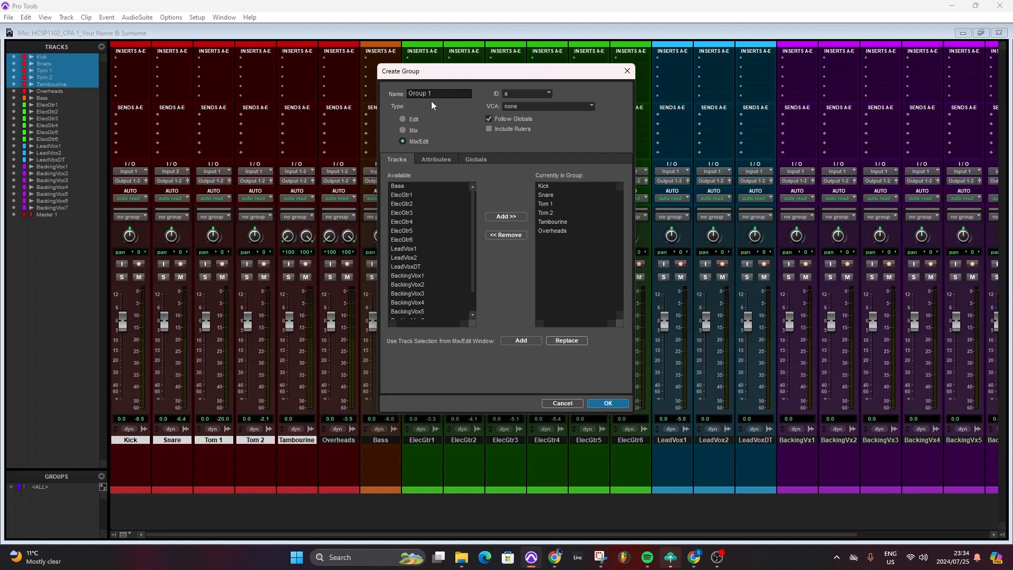
pyautogui.moveTo(442, 95); pyautogui.dragTo(401, 84)
pyautogui.press('BackSpace')
pyautogui.write('Drumkit')
pyautogui.click(609, 404)
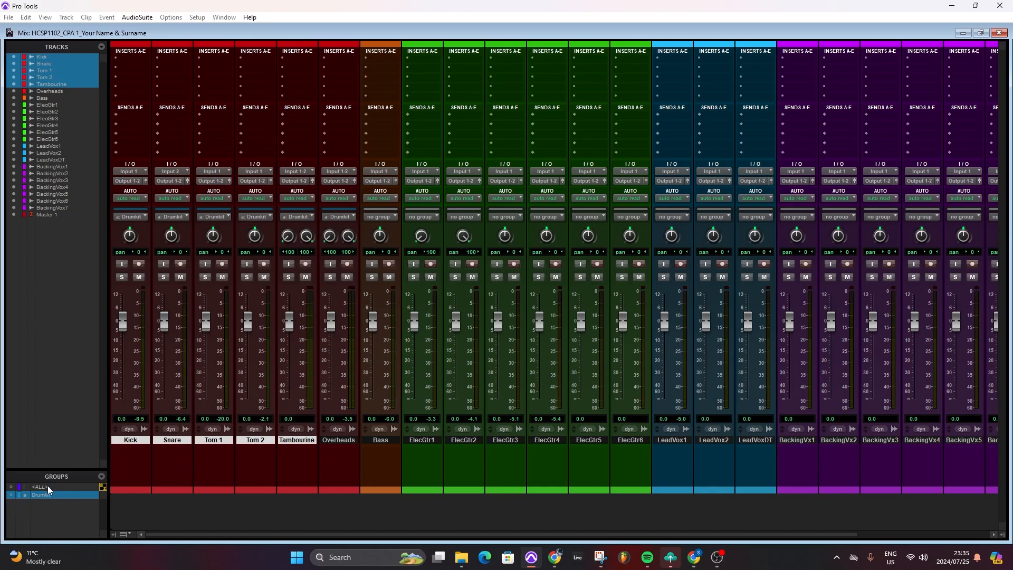
# - Check the Drumkit group in the Edit window, then solo the group in the Mix window and test its mute on and off
pyautogui.hotkey('ctrl', '=')
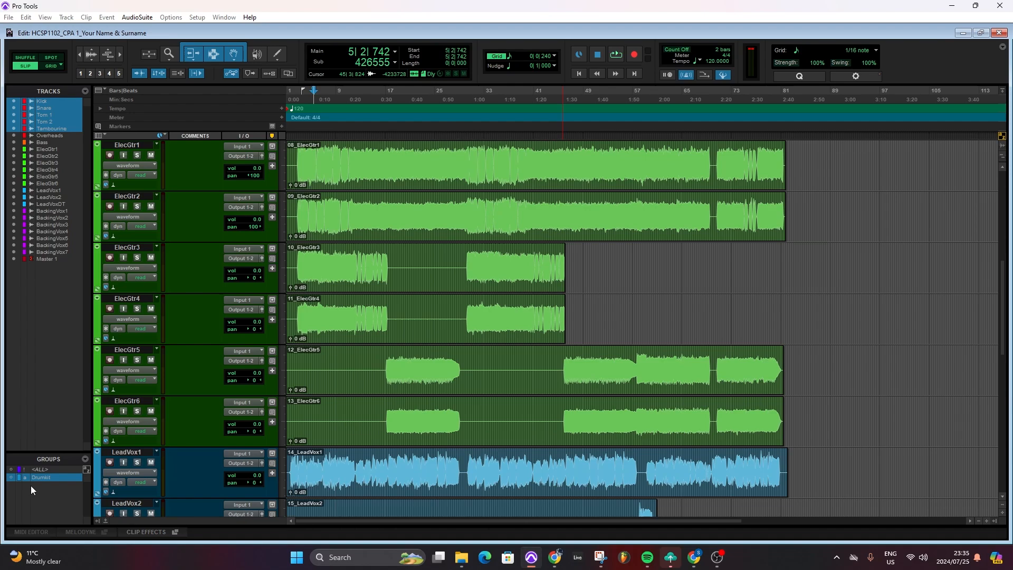
pyautogui.hotkey('ctrl', '=')
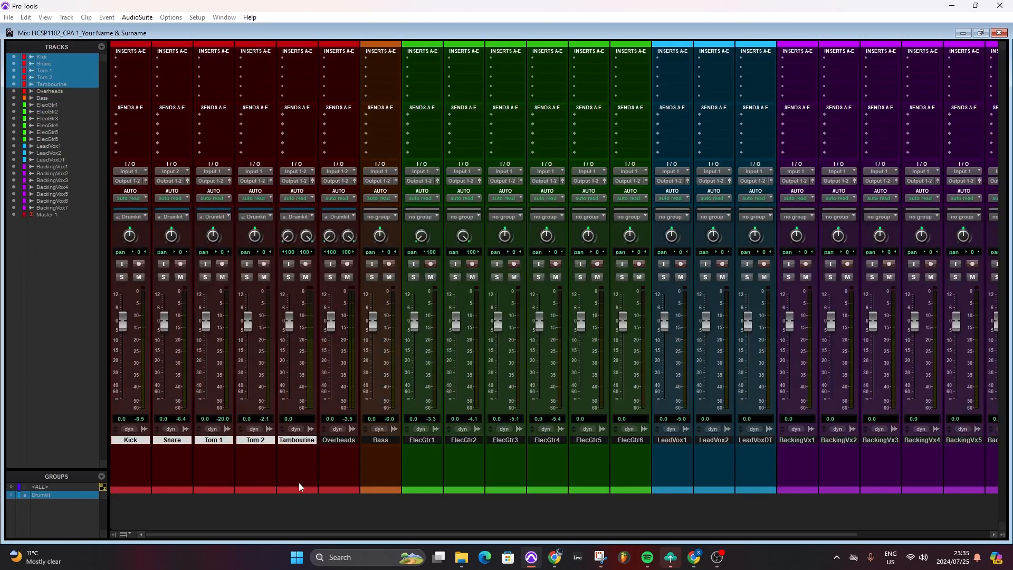
pyautogui.moveTo(290, 324)
pyautogui.mouseDown()
pyautogui.moveTo(293, 345)
pyautogui.moveTo(294, 318)
pyautogui.moveTo(294, 334)
pyautogui.moveTo(291, 326)
pyautogui.mouseUp()
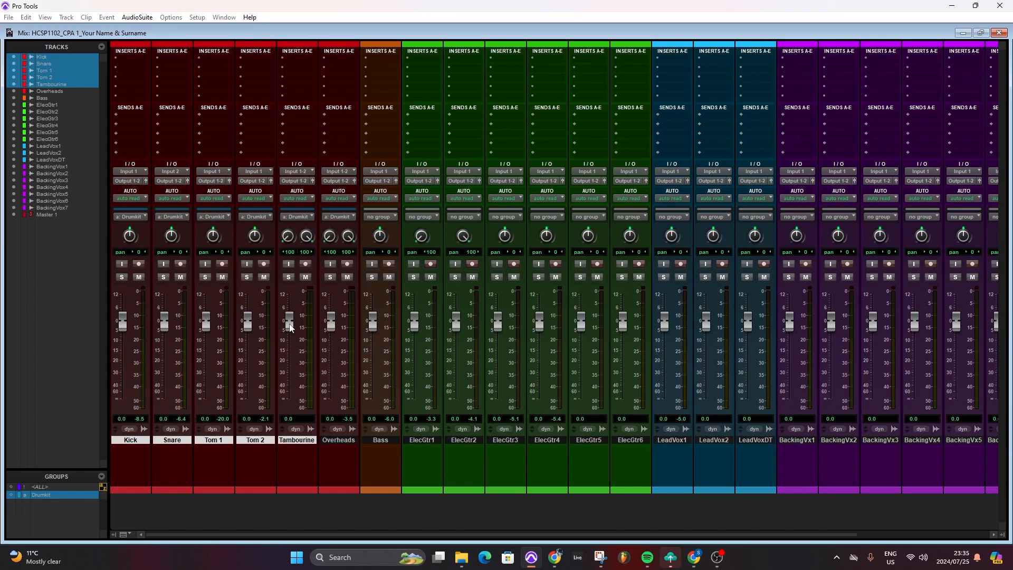
pyautogui.click(288, 277)
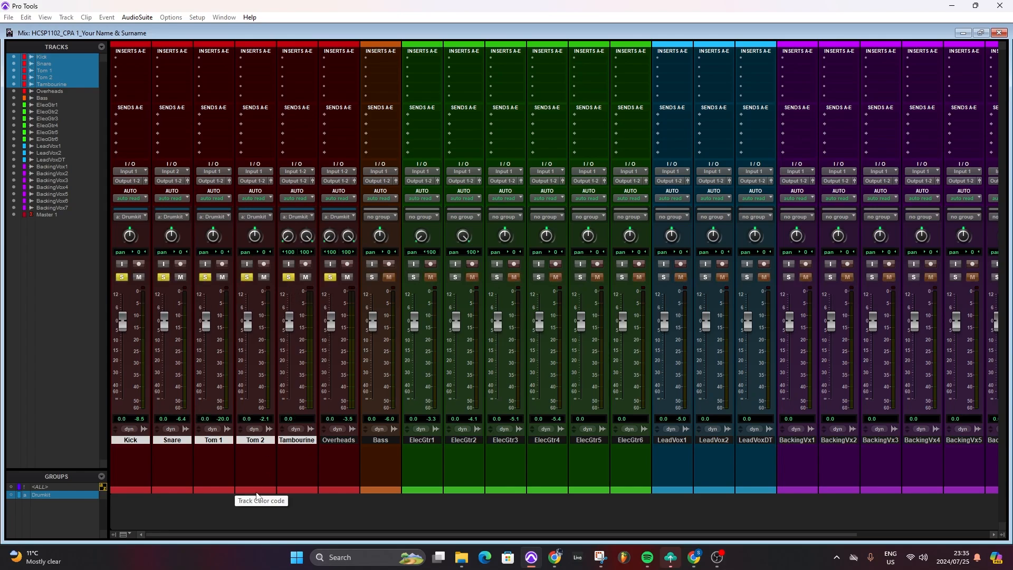
pyautogui.click(263, 277)
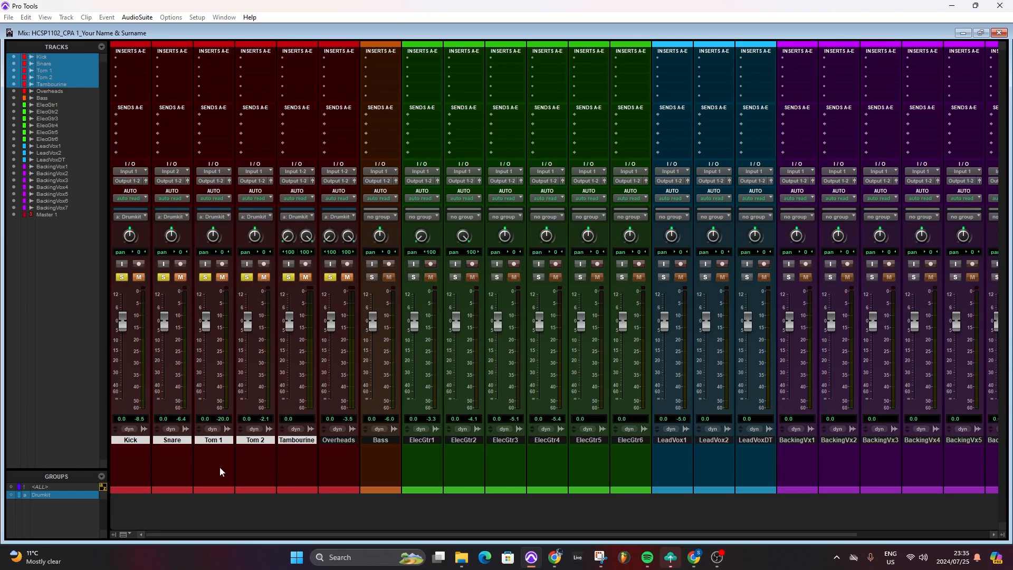
pyautogui.click(261, 278)
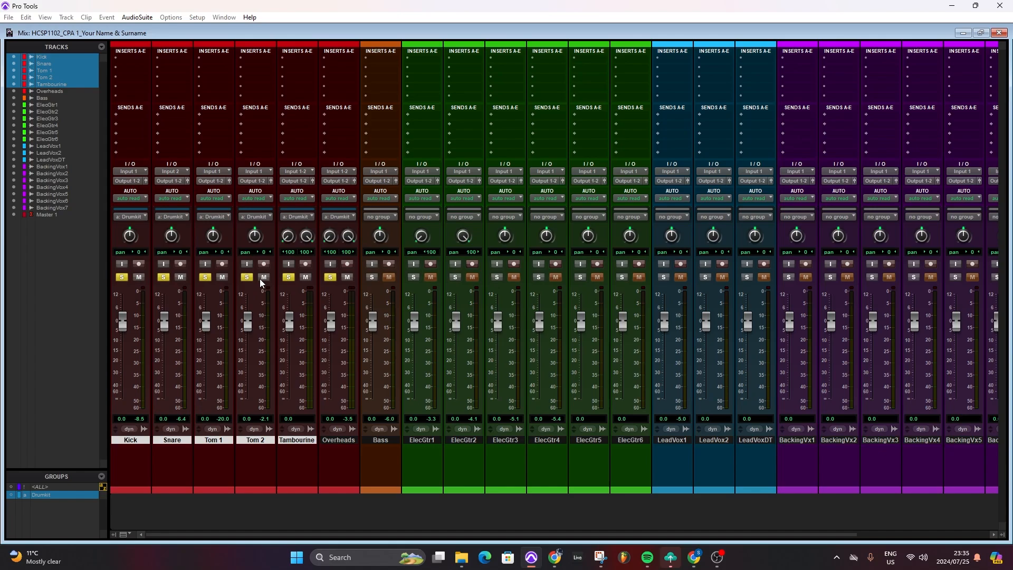
# - Unsolo the Drumkit group and test its linked input monitoring on and off
pyautogui.click(248, 279)
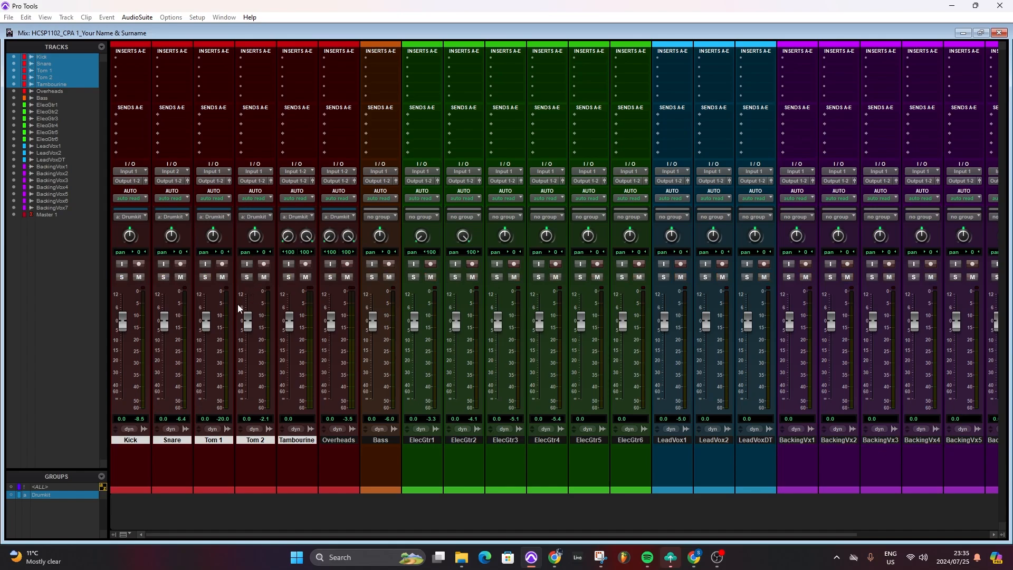
pyautogui.click(247, 264)
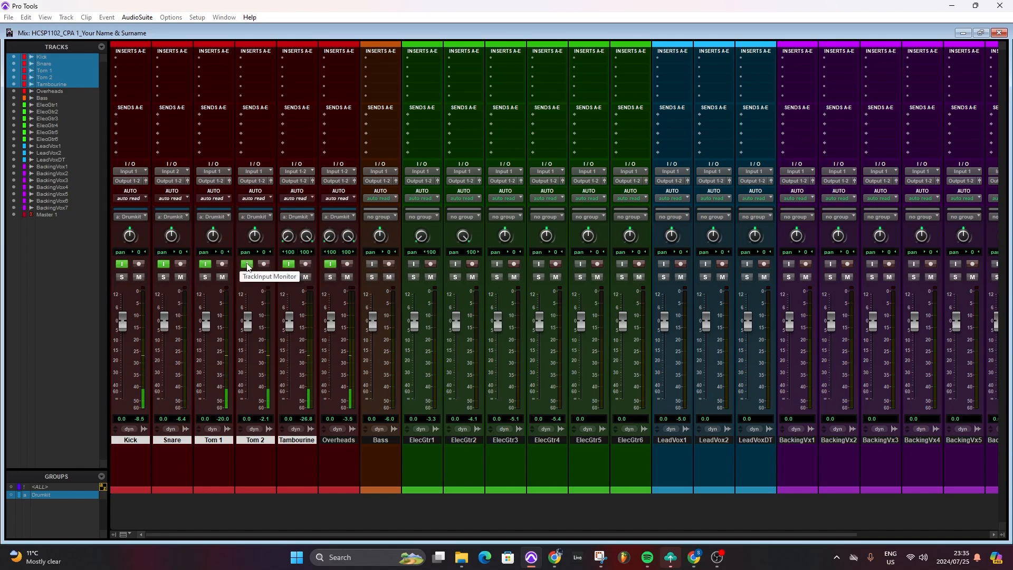
pyautogui.click(247, 263)
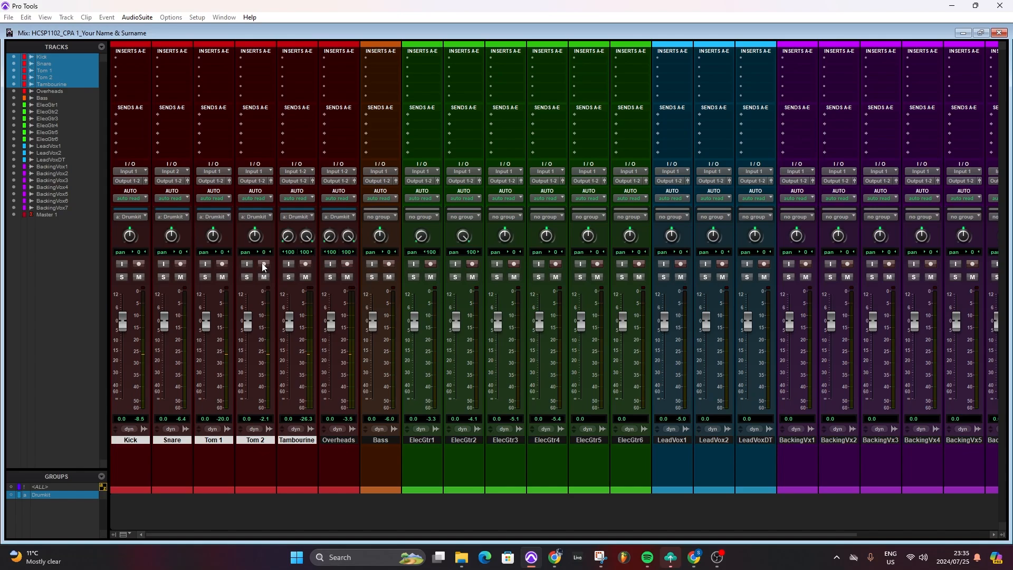
# - Test record enable and then solo on and off across the Drumkit group's tracks
pyautogui.click(264, 264)
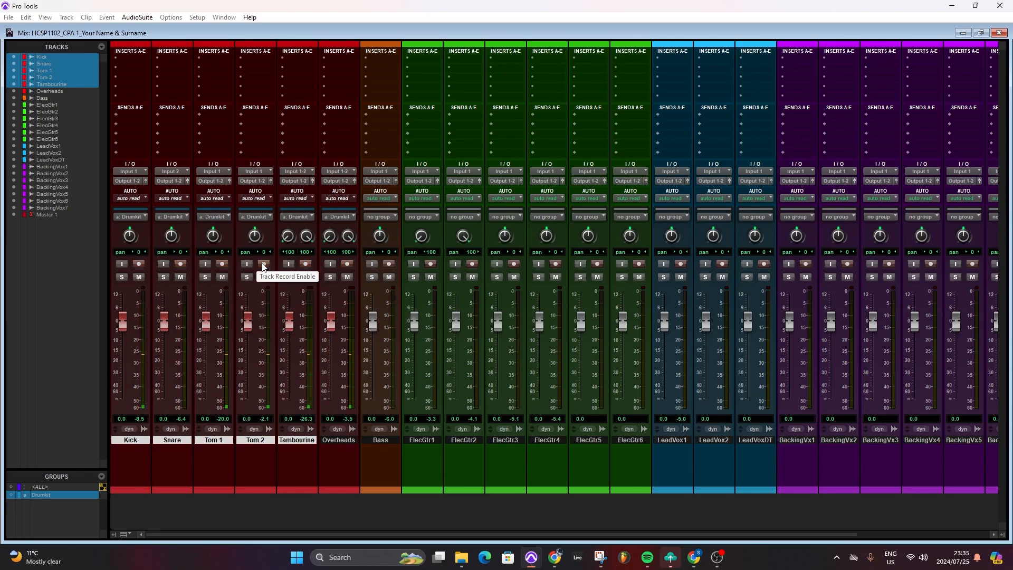
pyautogui.click(264, 264)
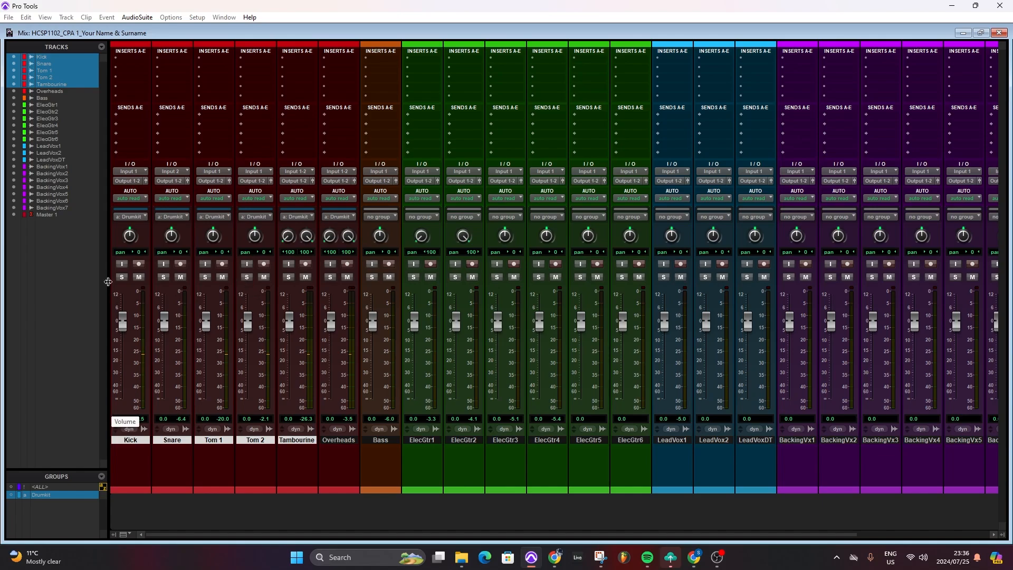
pyautogui.click(122, 277)
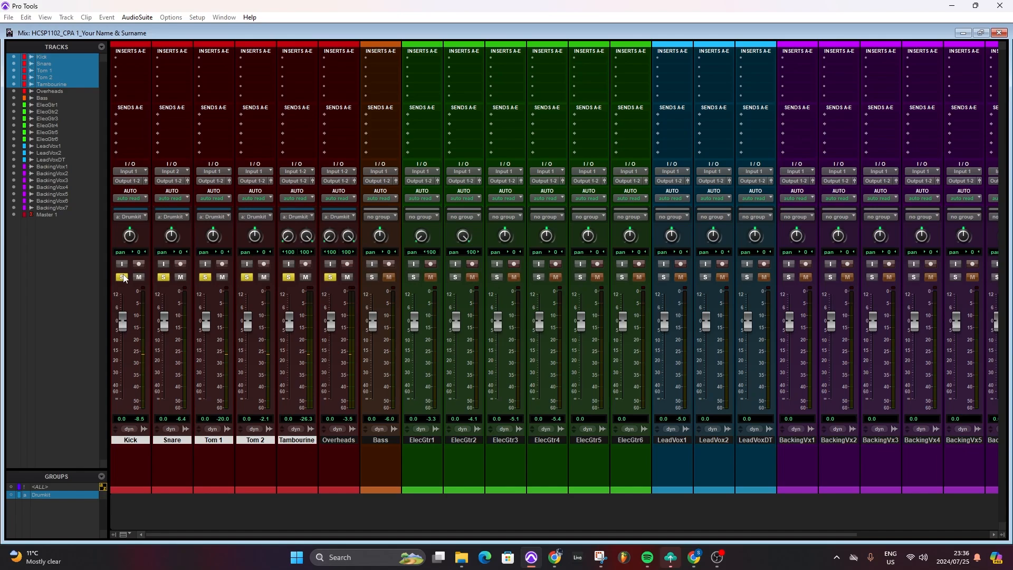
pyautogui.click(122, 277)
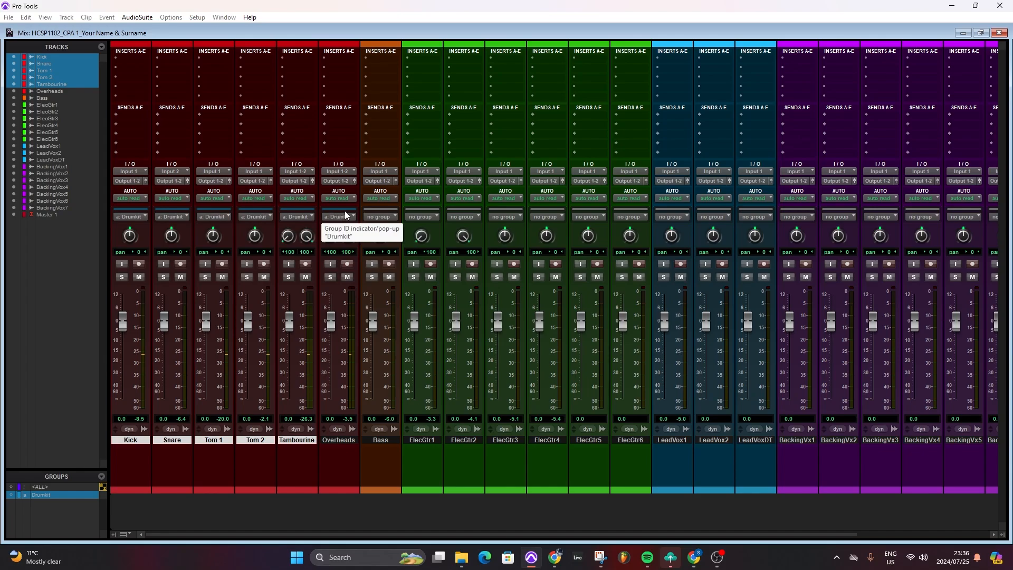
# - Toggle the Drumkit group inactive and active several times, leaving it active
pyautogui.click(44, 495)
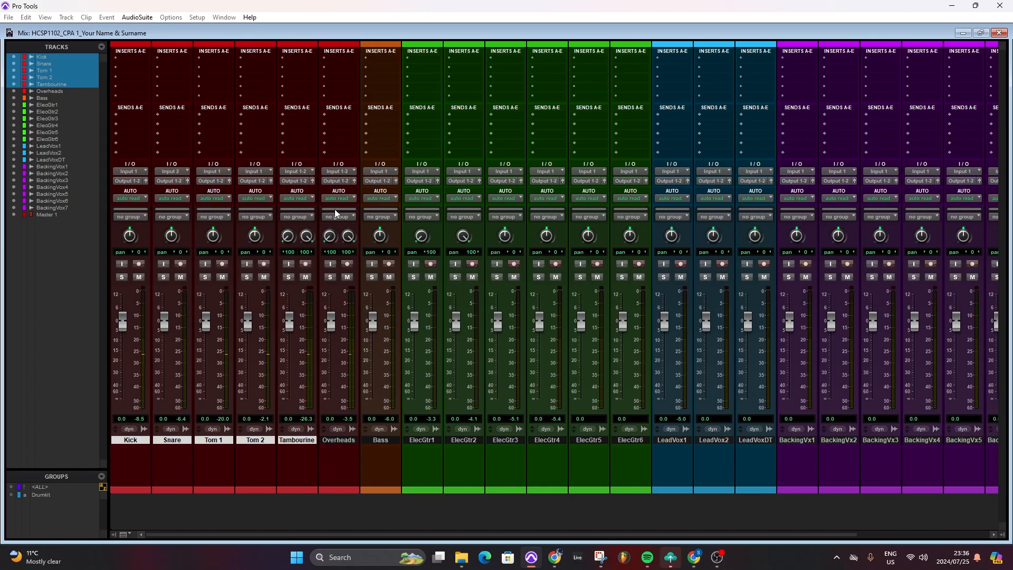
pyautogui.click(39, 495)
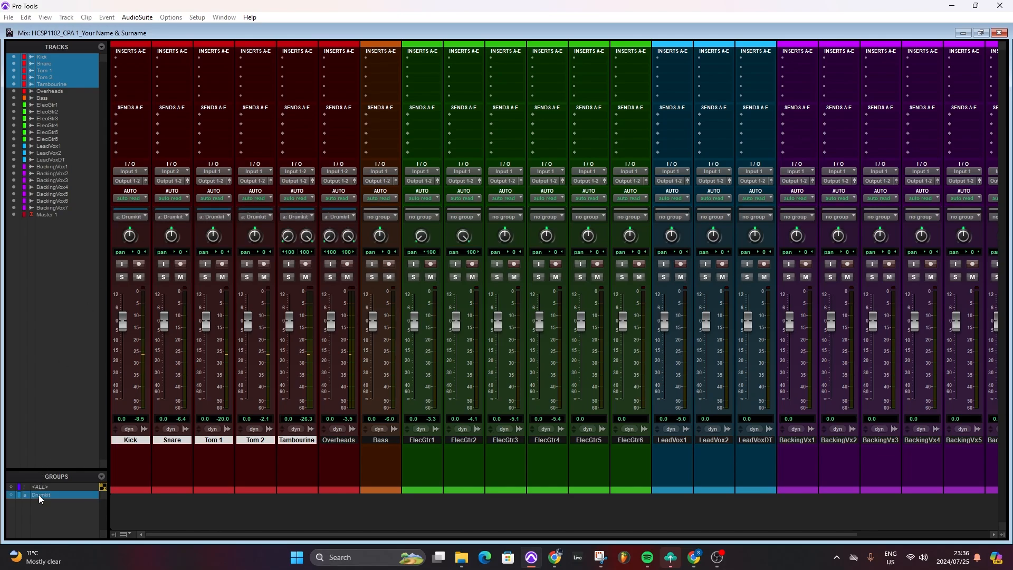
pyautogui.click(39, 495)
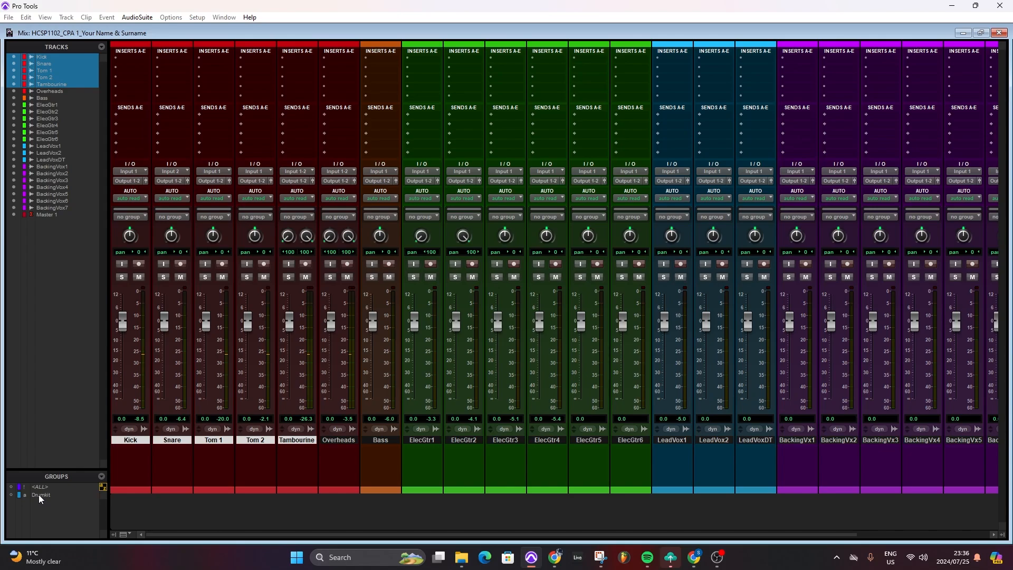
pyautogui.click(39, 495)
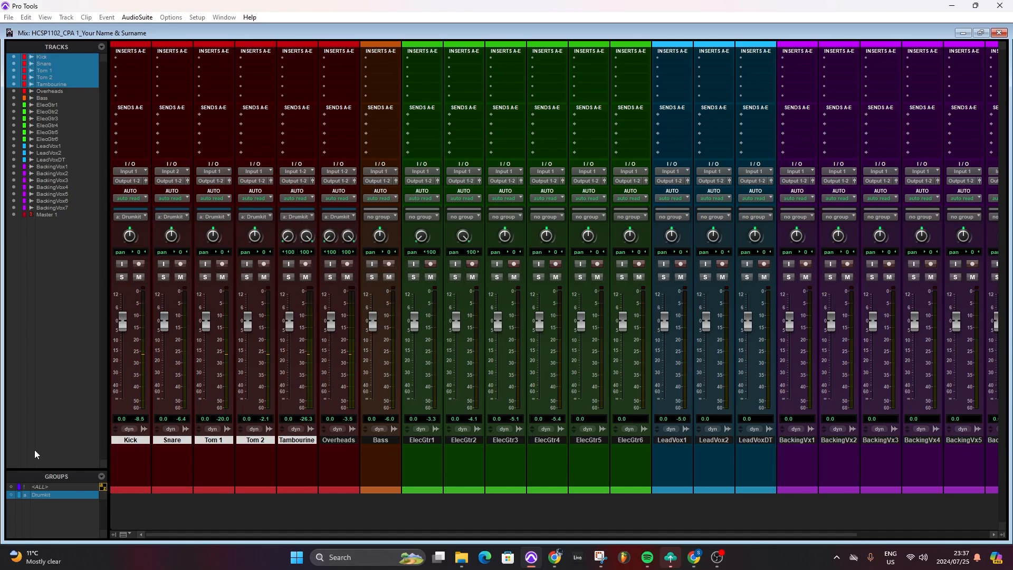
pyautogui.click(43, 494)
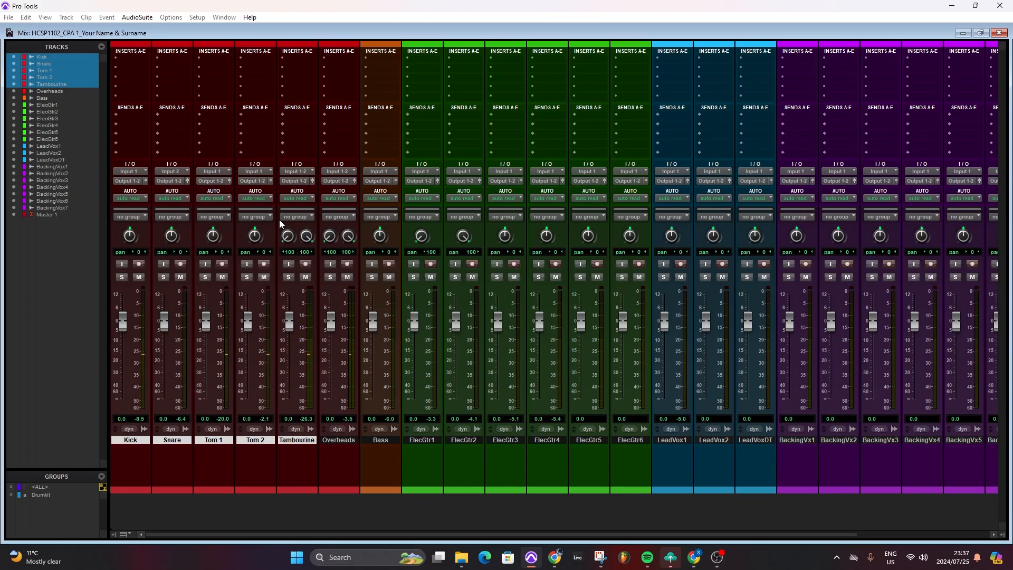
pyautogui.click(45, 496)
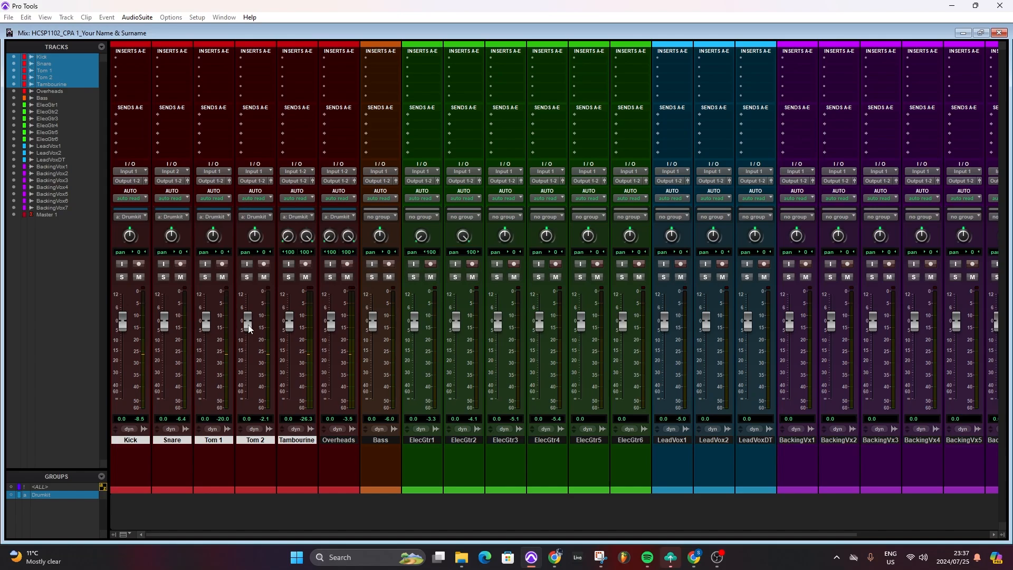
# - Raise the Drumkit group's linked volume faders to +0.7 dB and test the group solo on and off
pyautogui.moveTo(250, 329); pyautogui.dragTo(249, 326)
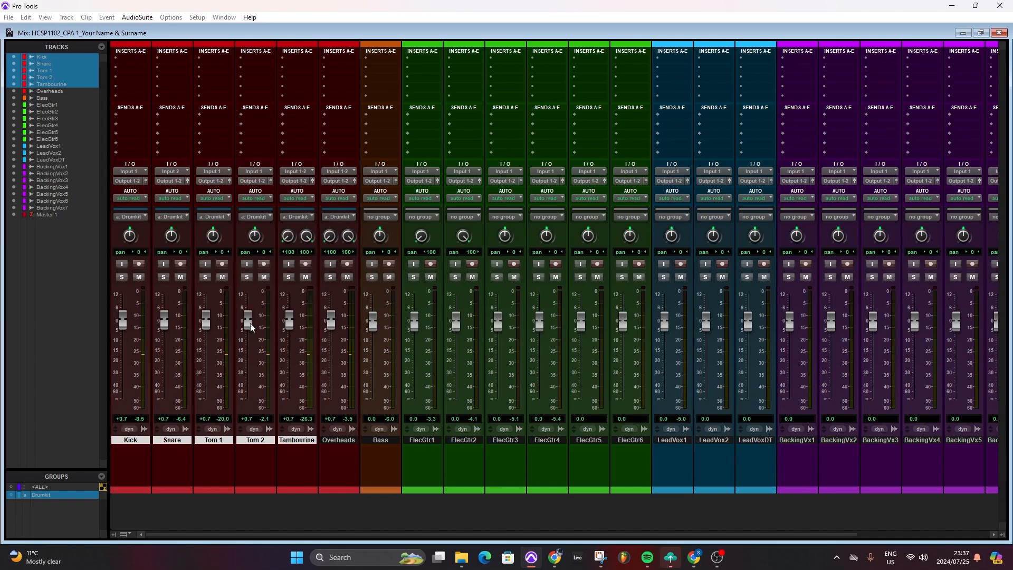
pyautogui.click(247, 276)
pyautogui.click(247, 276)
# - Deactivate the Drumkit group and set the Kick's volume alone to +0.4 dB while it is soloed, then unsolo it
pyautogui.click(42, 495)
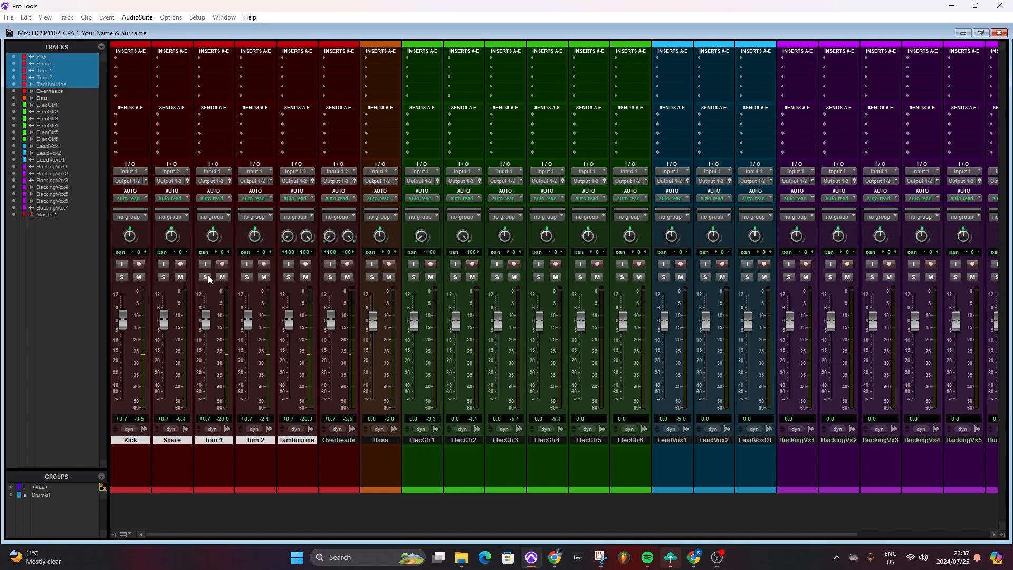
pyautogui.click(123, 276)
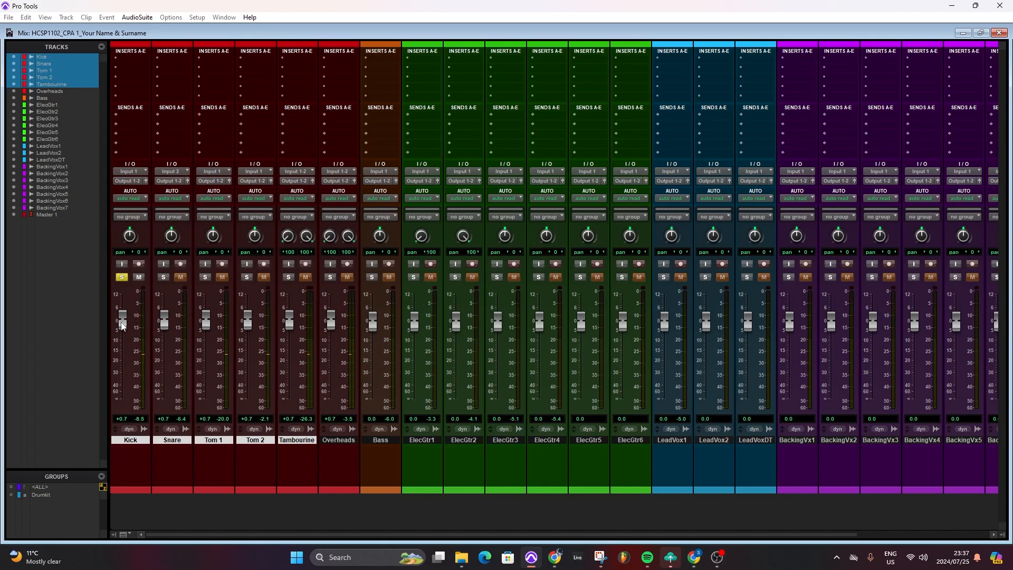
pyautogui.moveTo(122, 325)
pyautogui.mouseDown()
pyautogui.moveTo(122, 347)
pyautogui.moveTo(123, 323)
pyautogui.mouseUp()
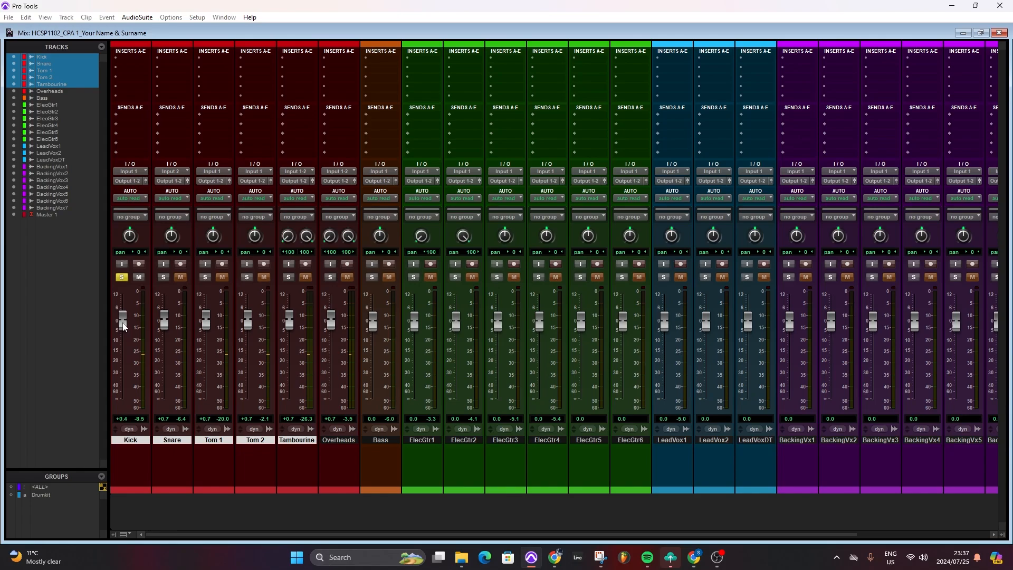
pyautogui.click(121, 278)
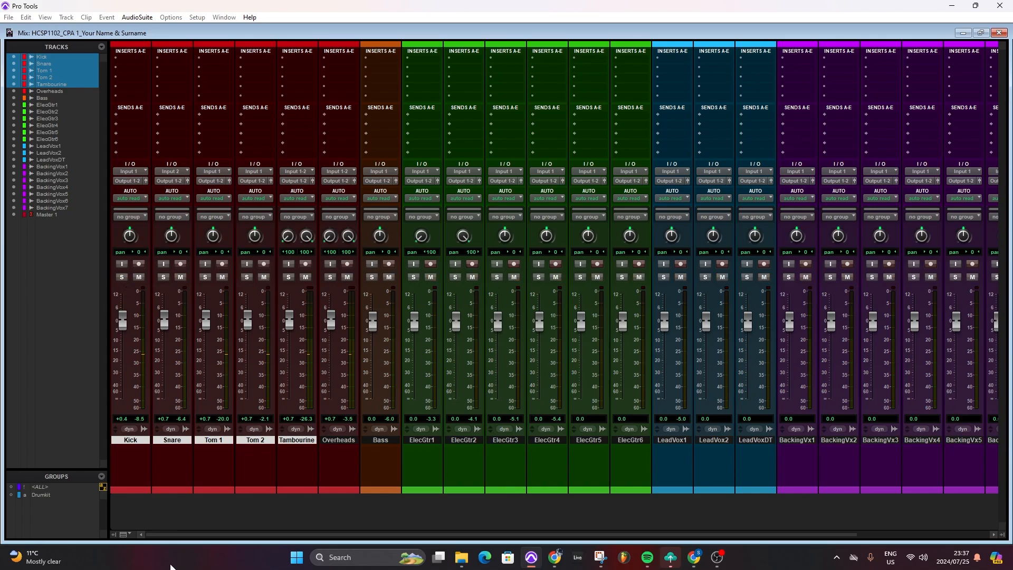
# - Reactivate the Drumkit group, test its solo and mute, and lower the linked faders to +0.2 dB, with the Kick at -0.1 dB
pyautogui.click(36, 496)
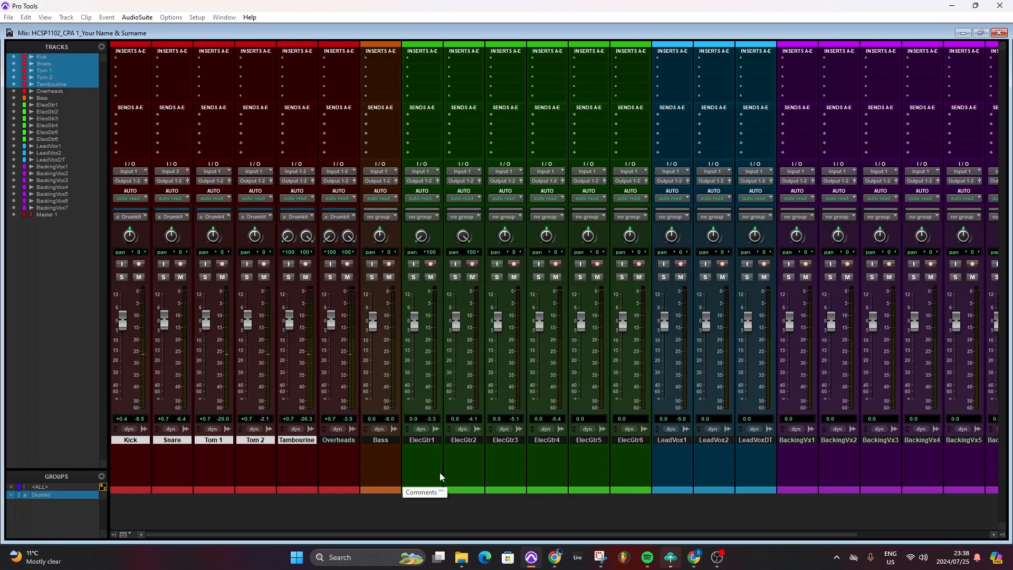
pyautogui.click(247, 277)
pyautogui.click(247, 277)
pyautogui.click(264, 277)
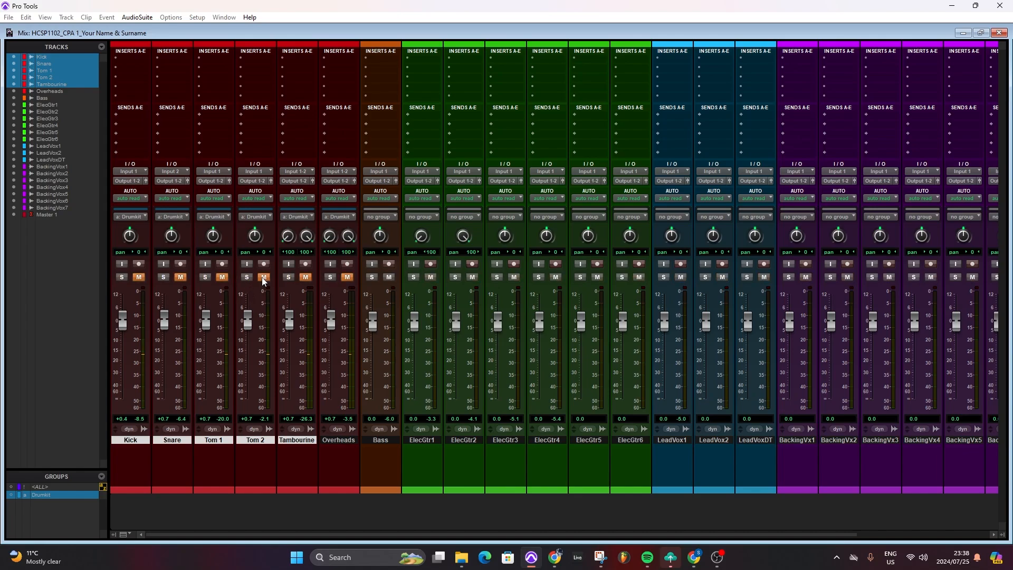
pyautogui.click(263, 278)
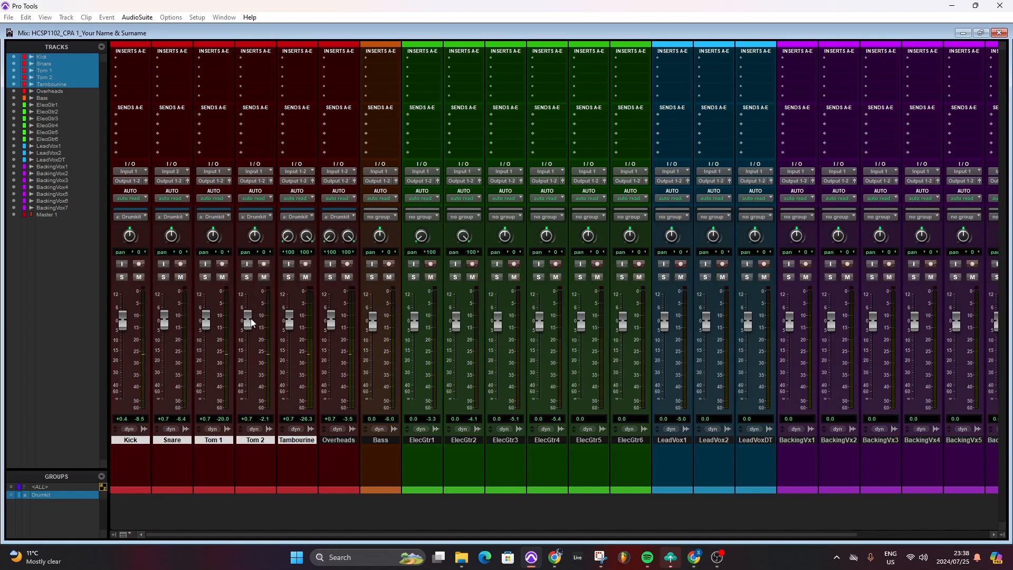
pyautogui.moveTo(251, 323); pyautogui.dragTo(250, 325)
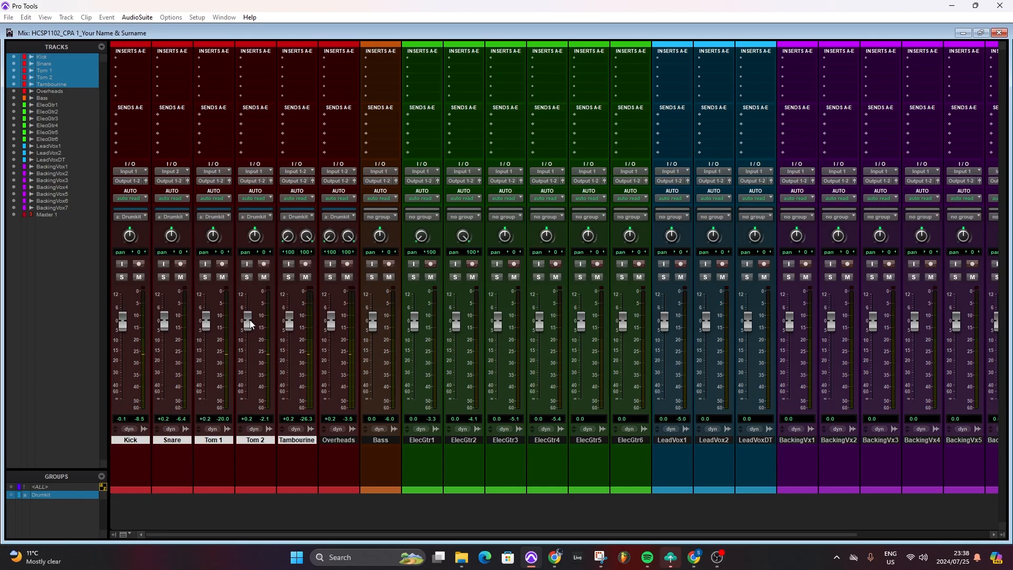
# - Select only the Overheads track, enlarge the groups list area, and open the Drumkit group for modification
pyautogui.keyDown('shift'); pyautogui.click(341, 441); pyautogui.keyUp('shift')
pyautogui.click(343, 442)
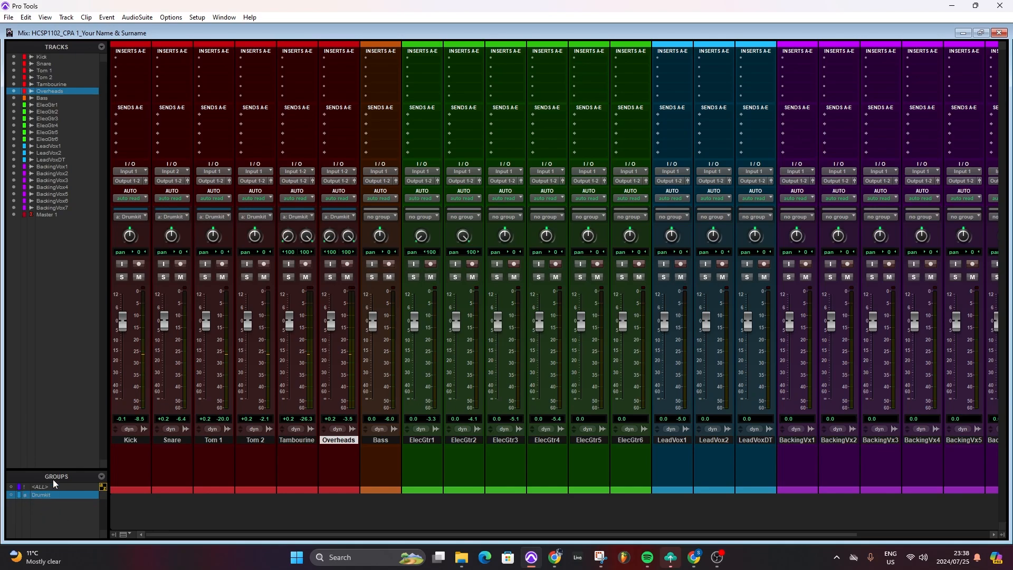
pyautogui.moveTo(52, 467); pyautogui.dragTo(54, 354)
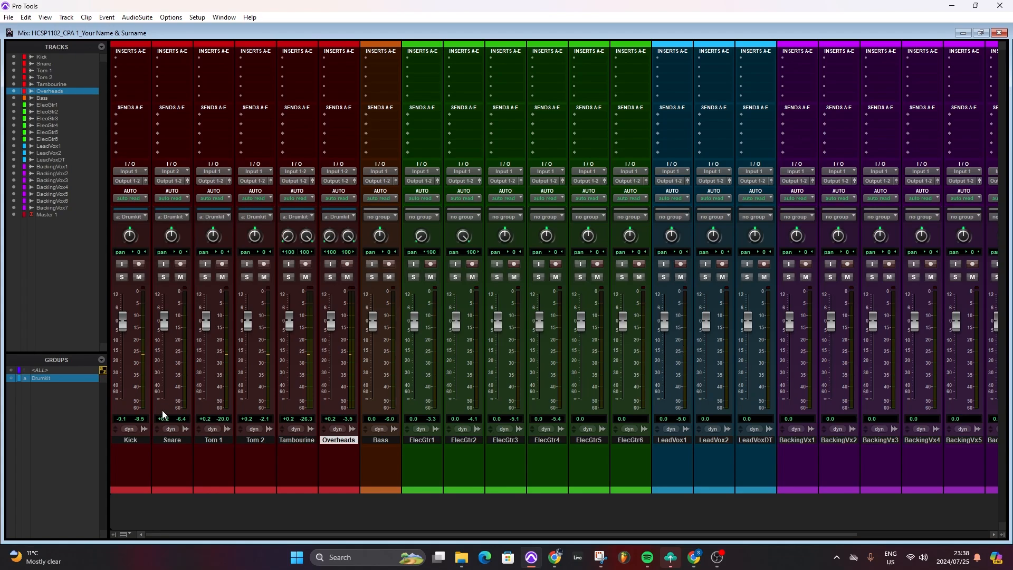
pyautogui.rightClick(41, 378)
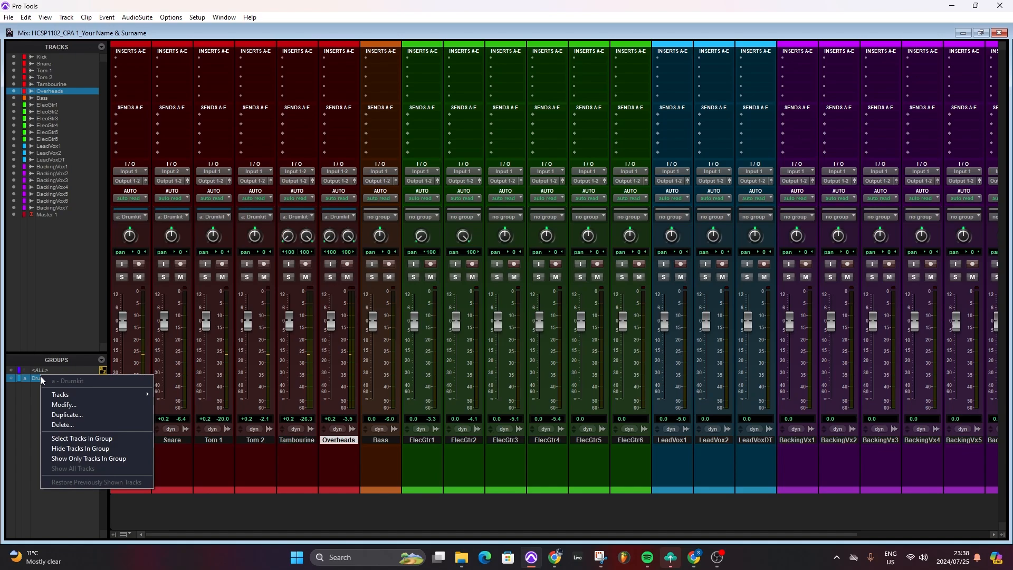
pyautogui.click(59, 405)
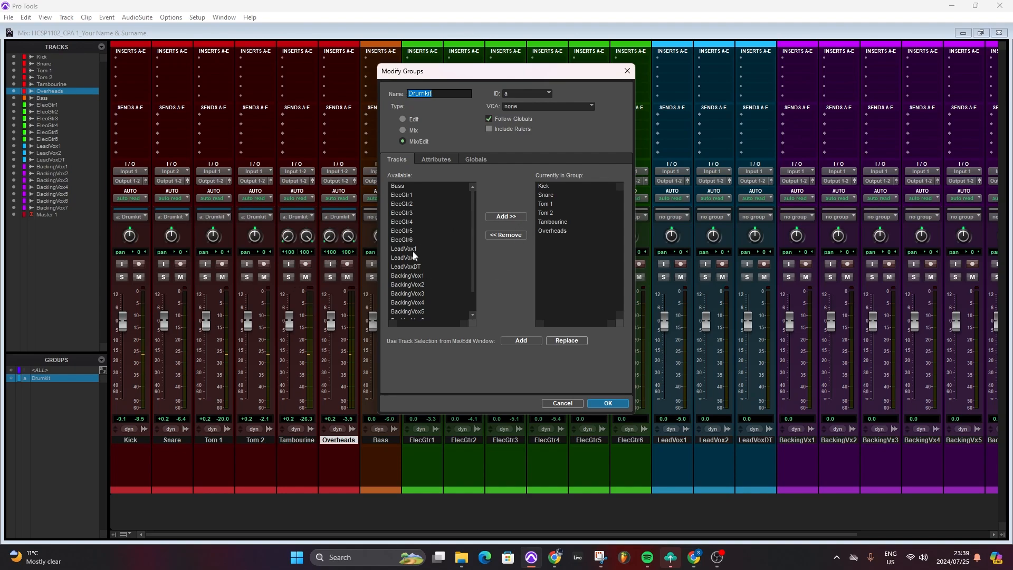
# - Add ElecGtr2 to the Drumkit group's tracks and remove it again
pyautogui.click(407, 205)
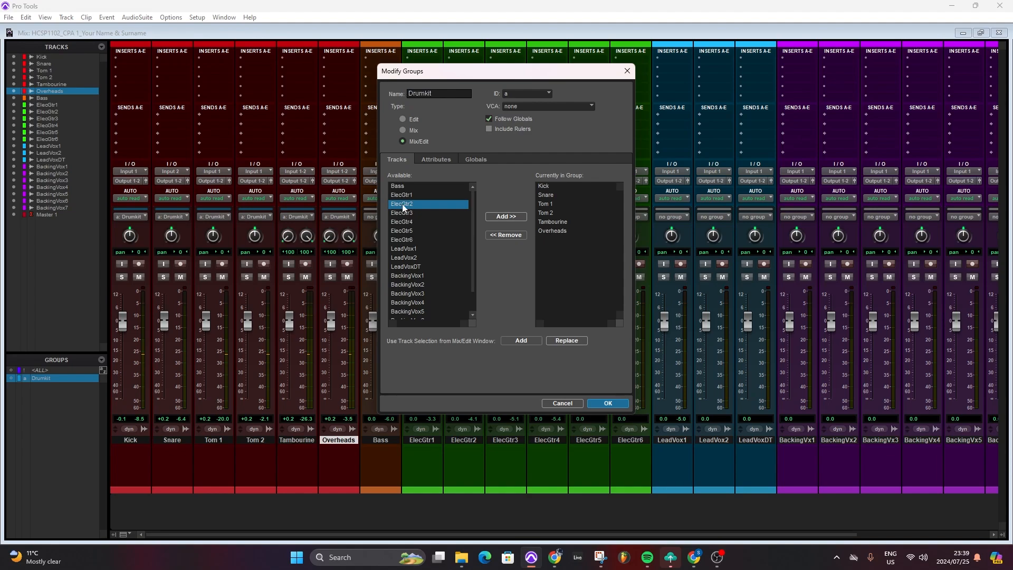
pyautogui.click(501, 216)
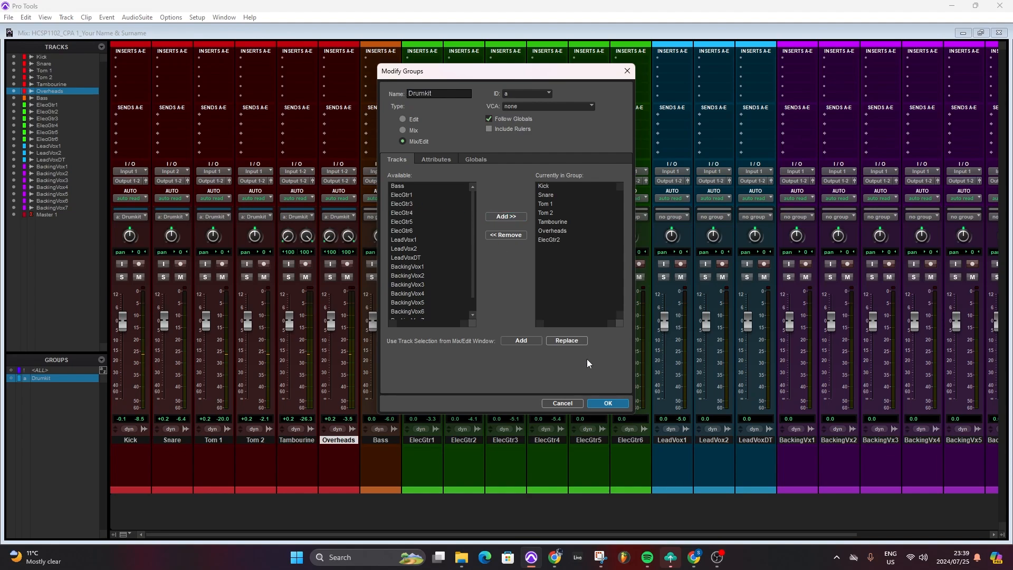
pyautogui.click(557, 241)
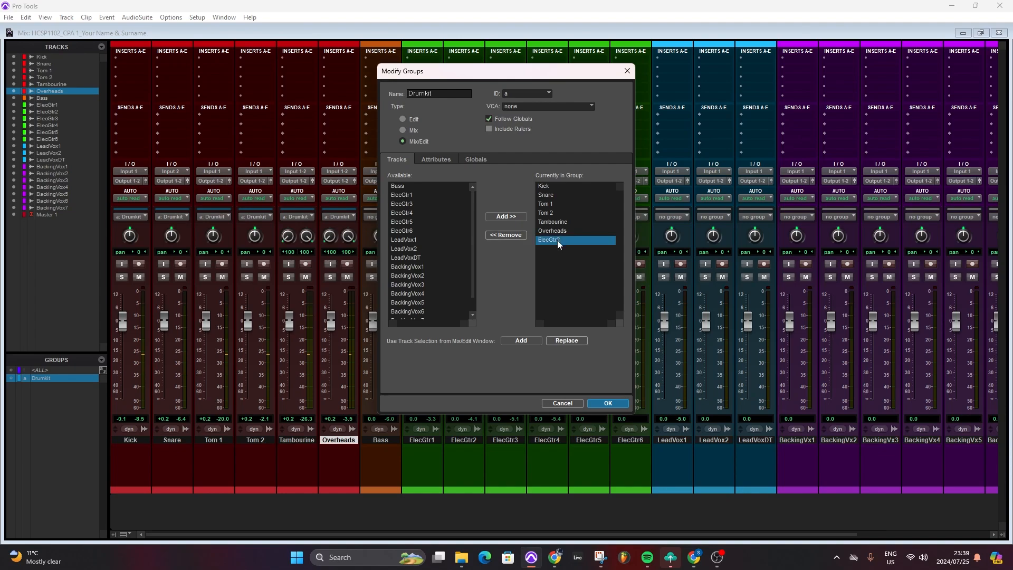
pyautogui.click(505, 236)
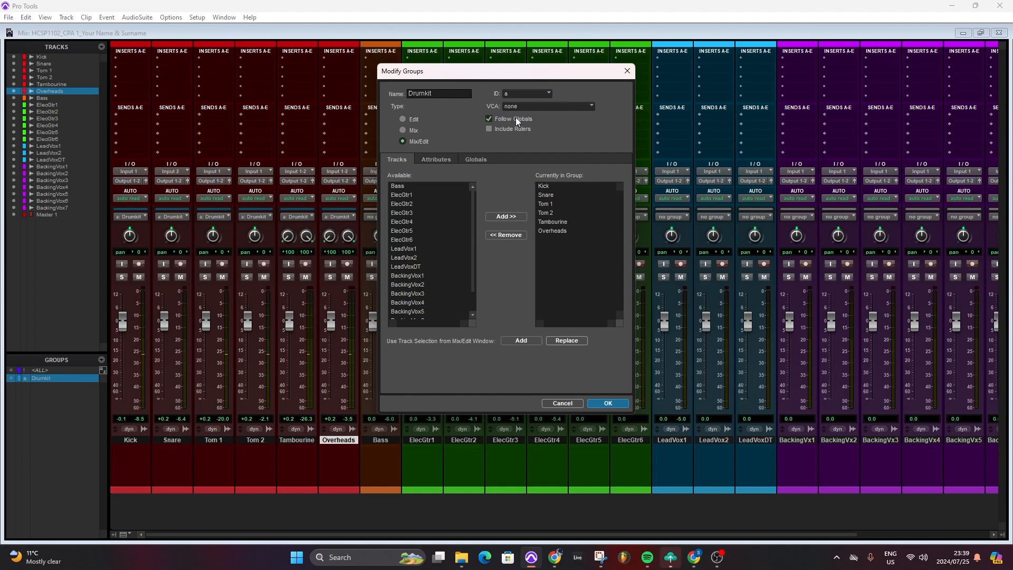
# - Turn off main Mute linking in the Drumkit group's global attributes and apply the modification
pyautogui.click(476, 159)
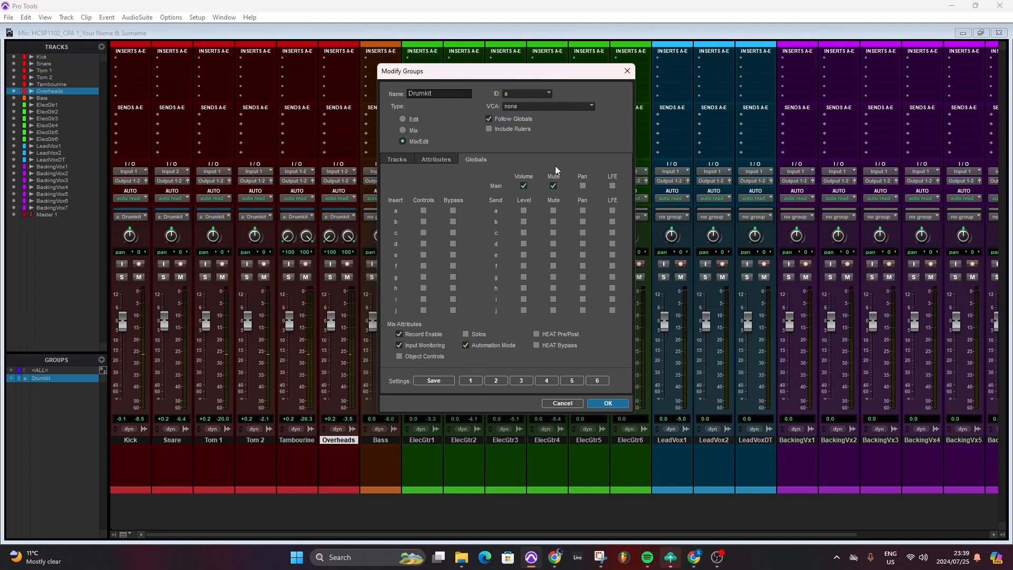
pyautogui.click(554, 186)
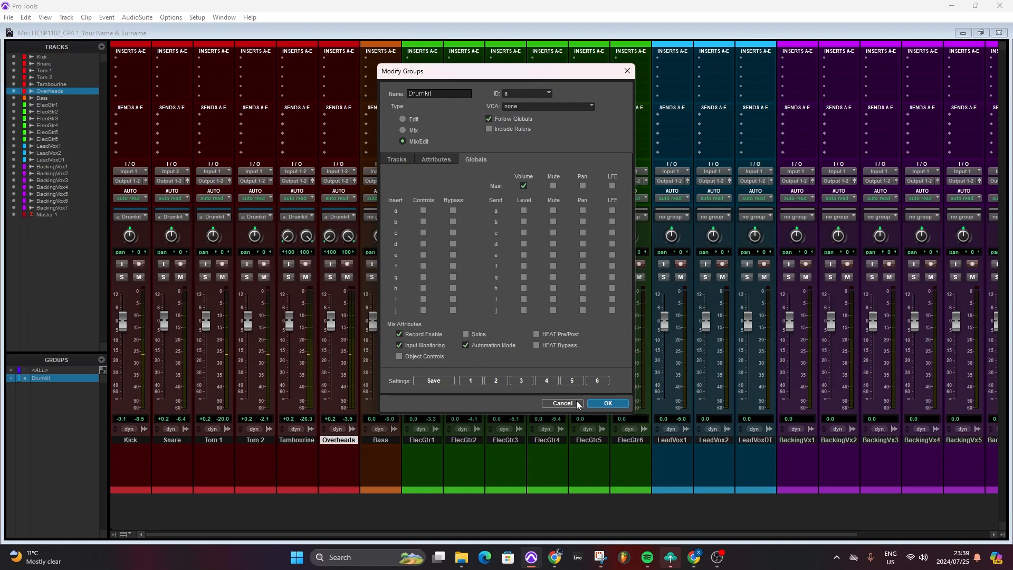
pyautogui.click(607, 403)
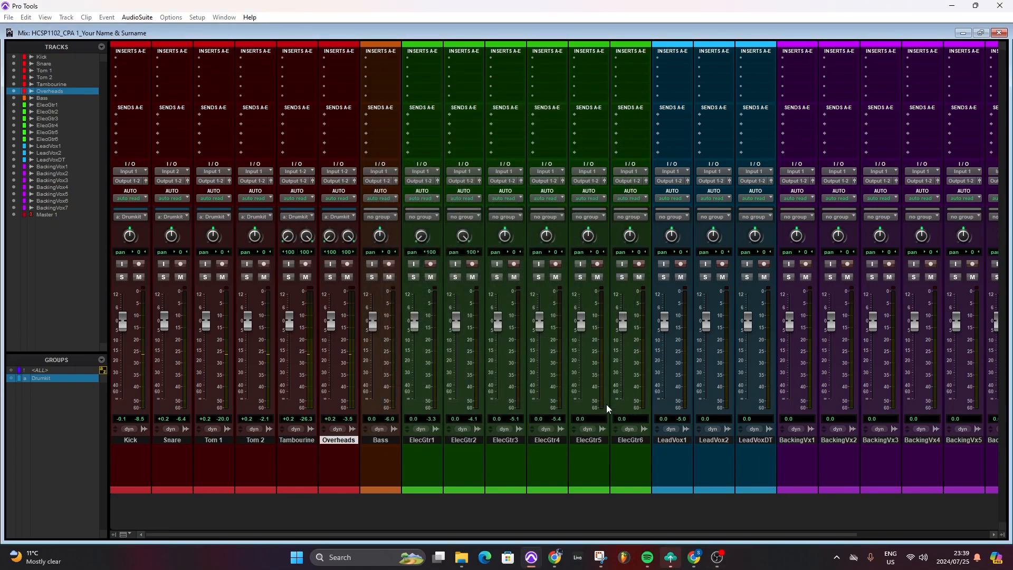
# - Test the solo of Tom 1 on and off with the modified Drumkit group active
pyautogui.moveTo(565, 568)
pyautogui.click(206, 277)
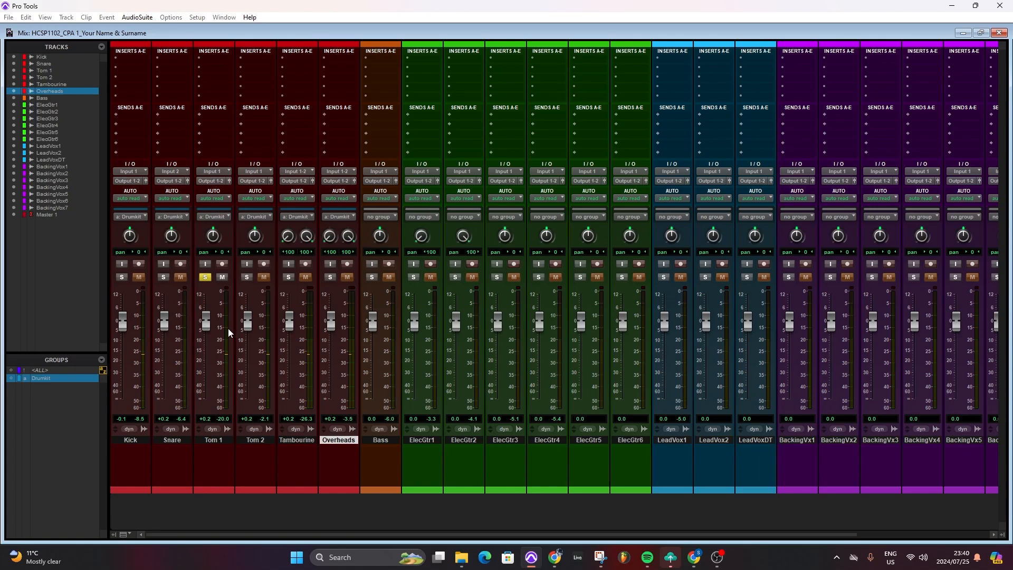
pyautogui.click(206, 277)
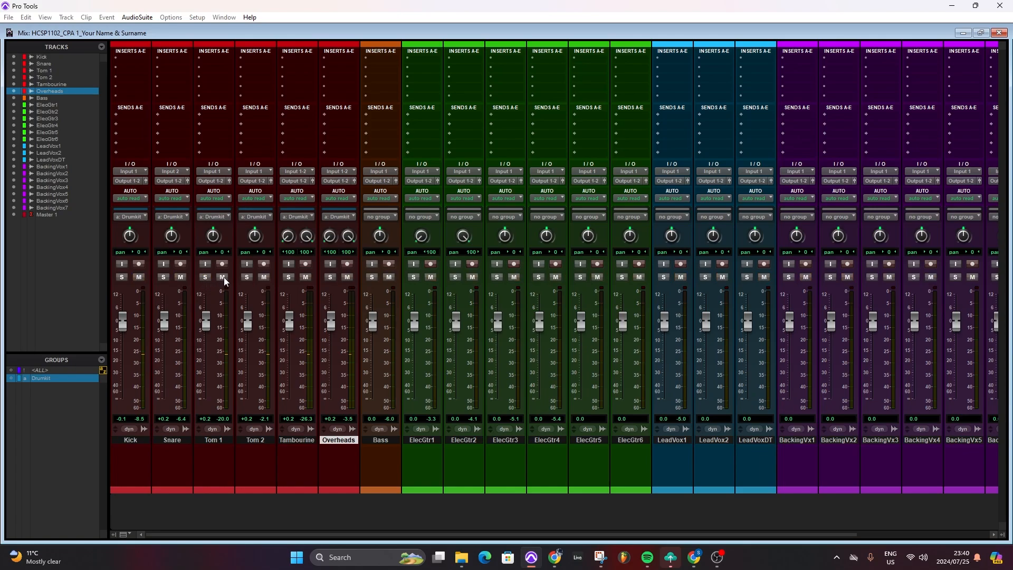
# - Test Tom 1's mute on and off, and raise the linked Drumkit faders slightly with Tom 2 at about +0.9 dB
pyautogui.click(222, 278)
pyautogui.click(222, 278)
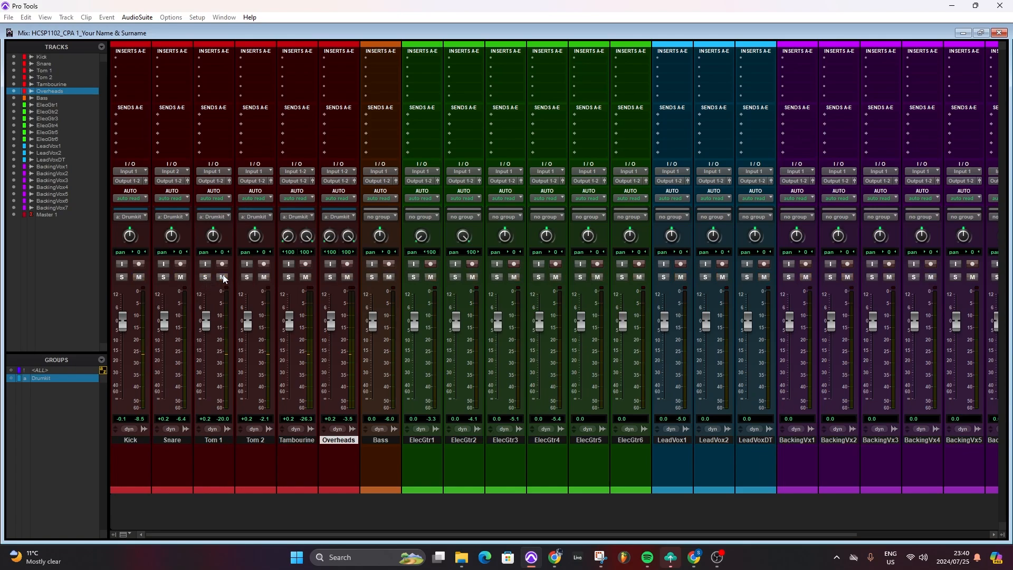
pyautogui.rightClick(54, 375)
pyautogui.moveTo(76, 396)
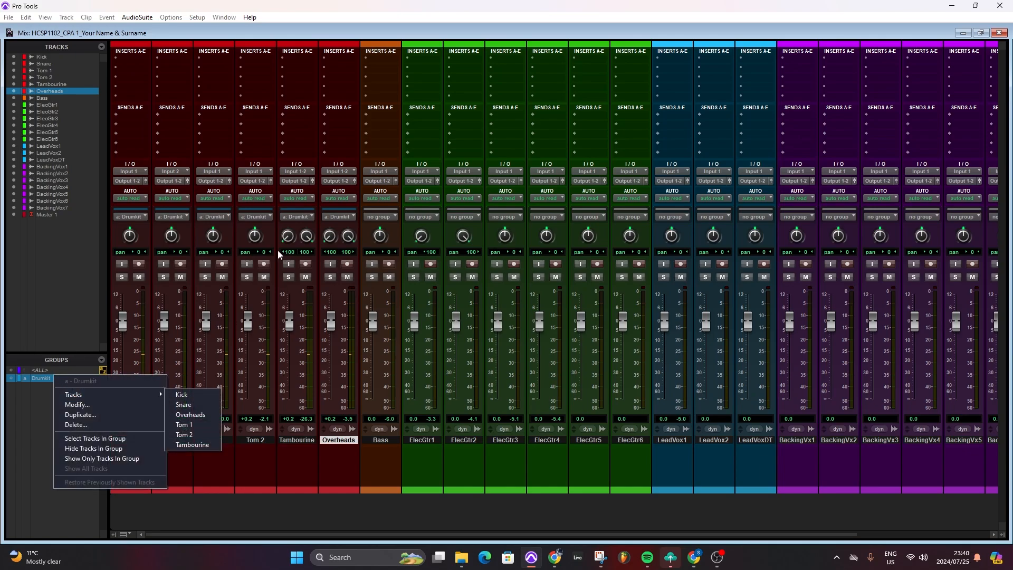
pyautogui.click(89, 363)
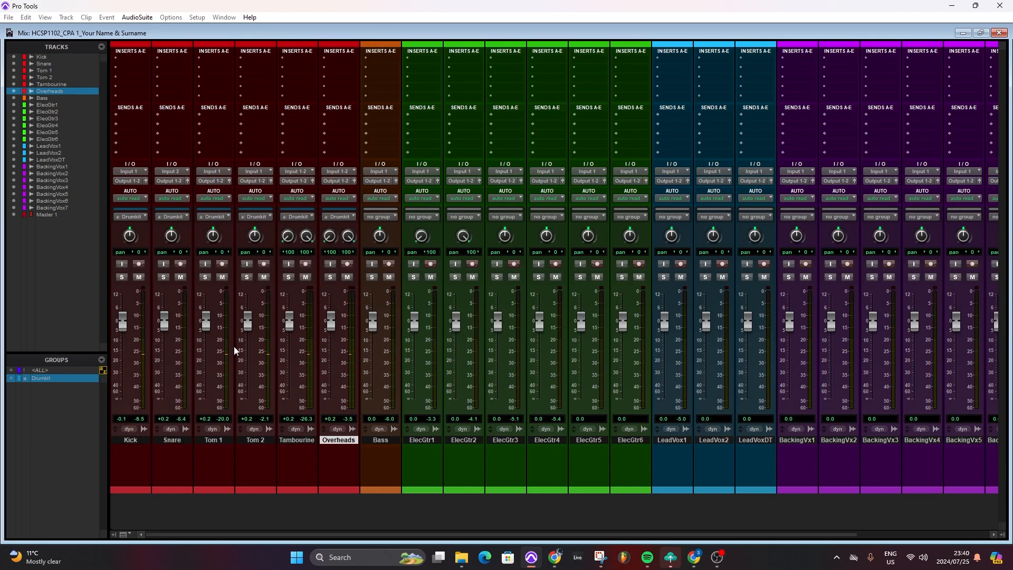
pyautogui.moveTo(250, 324)
pyautogui.mouseDown()
pyautogui.moveTo(254, 337)
pyautogui.moveTo(255, 319)
pyautogui.mouseUp()
# - Turn off main Volume linking in the Drumkit group's global attributes and lower Tom 2's fader alone to about -12.1 dB
pyautogui.rightClick(38, 378)
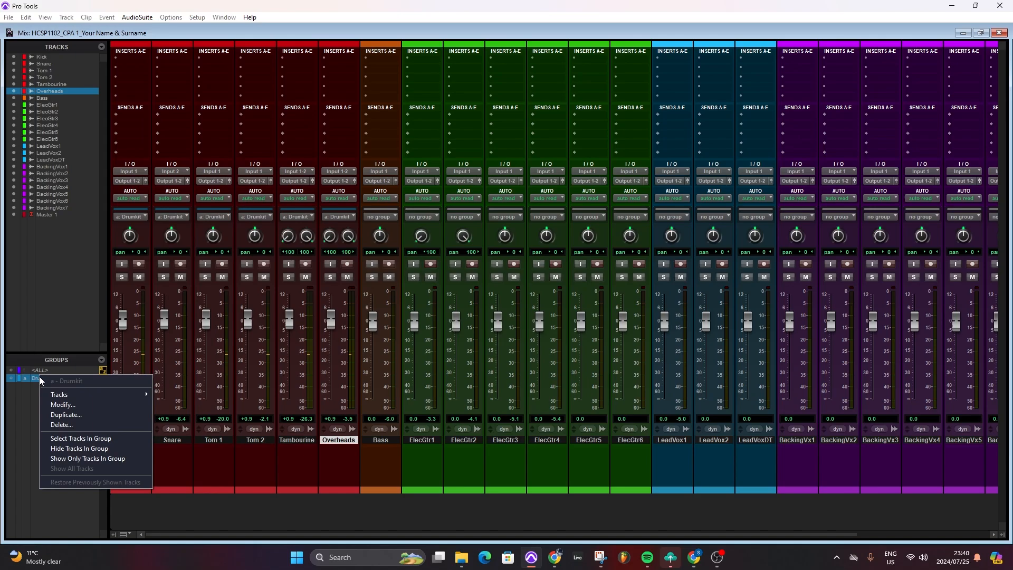
pyautogui.click(72, 405)
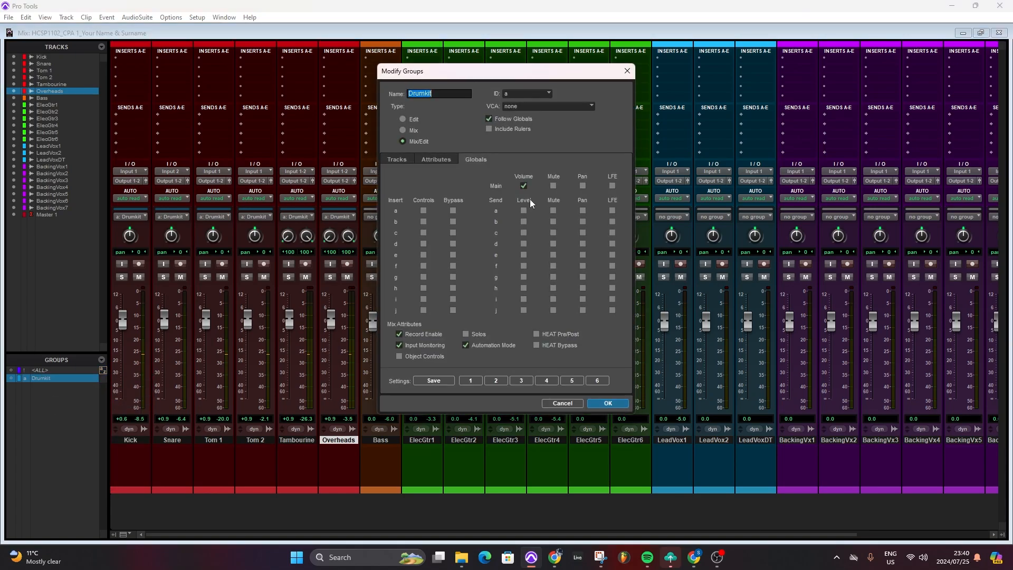
pyautogui.click(525, 186)
pyautogui.click(613, 407)
pyautogui.moveTo(248, 320); pyautogui.dragTo(255, 354)
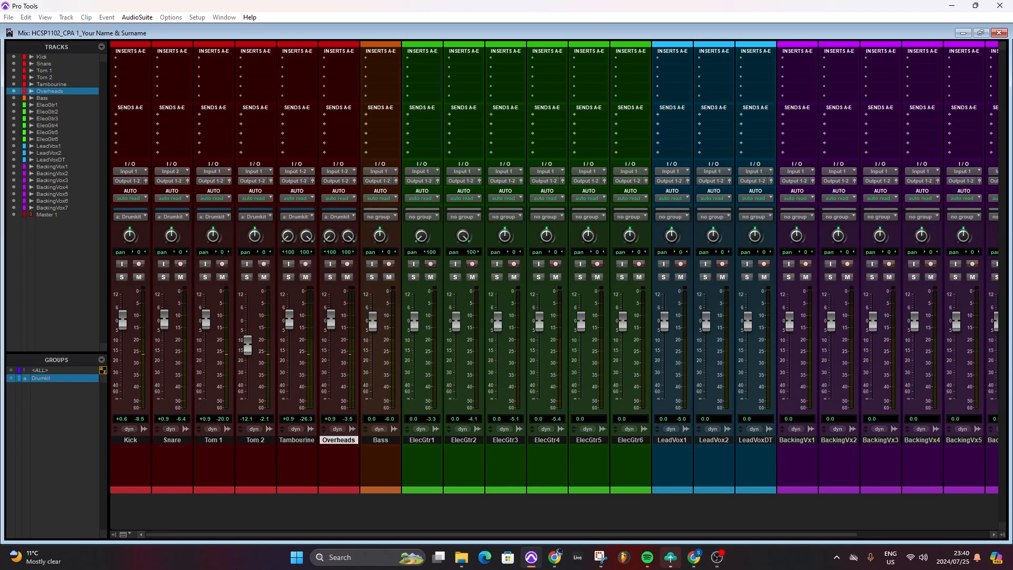
# - Enable main Volume, main Mute and Solos linking in the Drumkit group's global attributes and apply the modification
pyautogui.rightClick(36, 379)
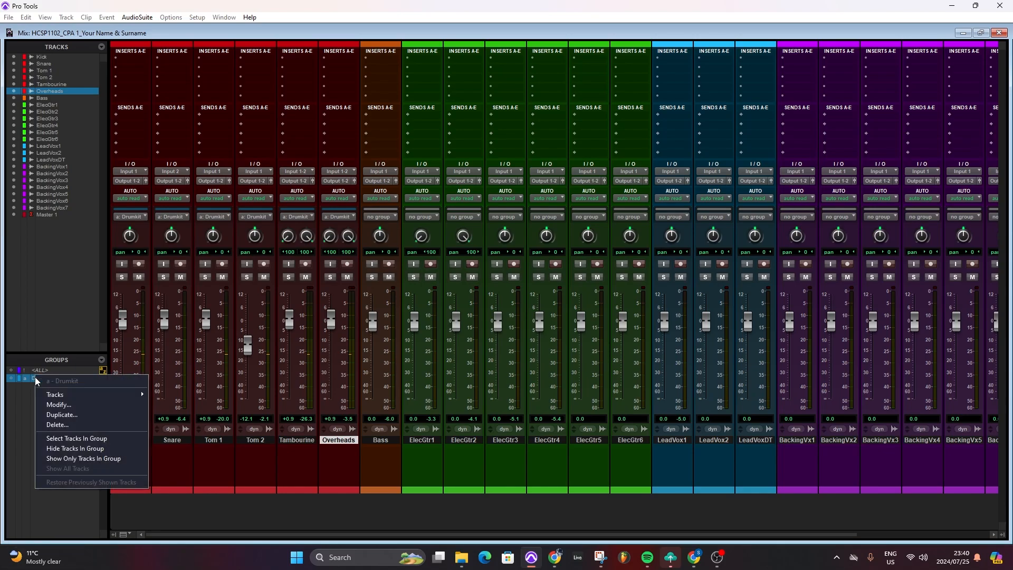
pyautogui.click(58, 405)
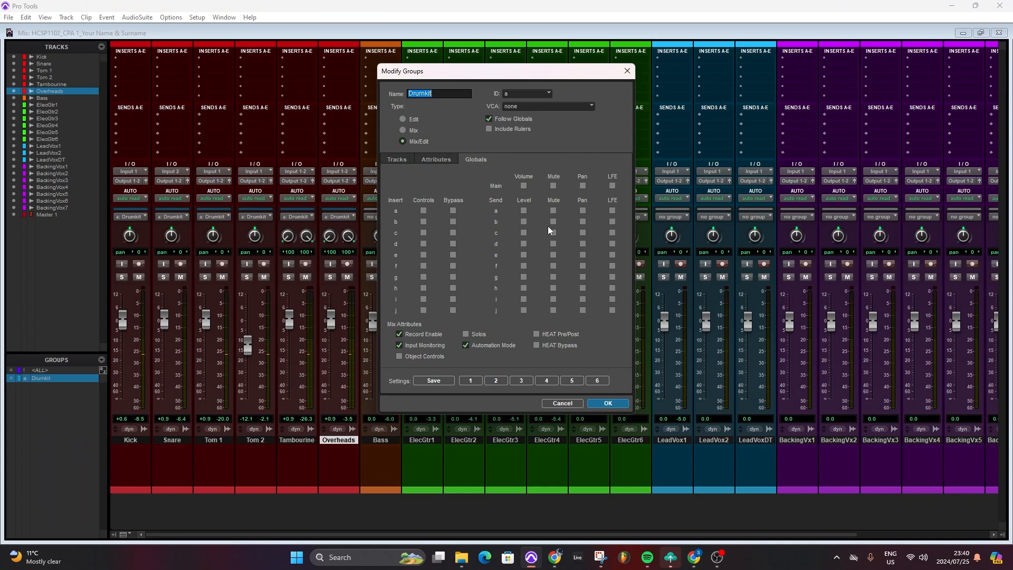
pyautogui.click(523, 186)
pyautogui.click(466, 334)
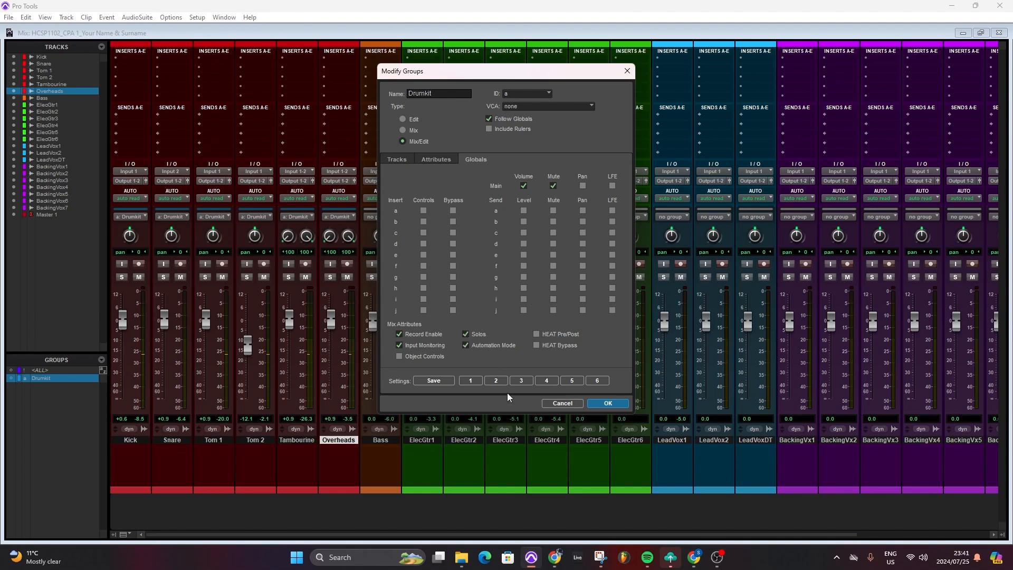
pyautogui.click(607, 403)
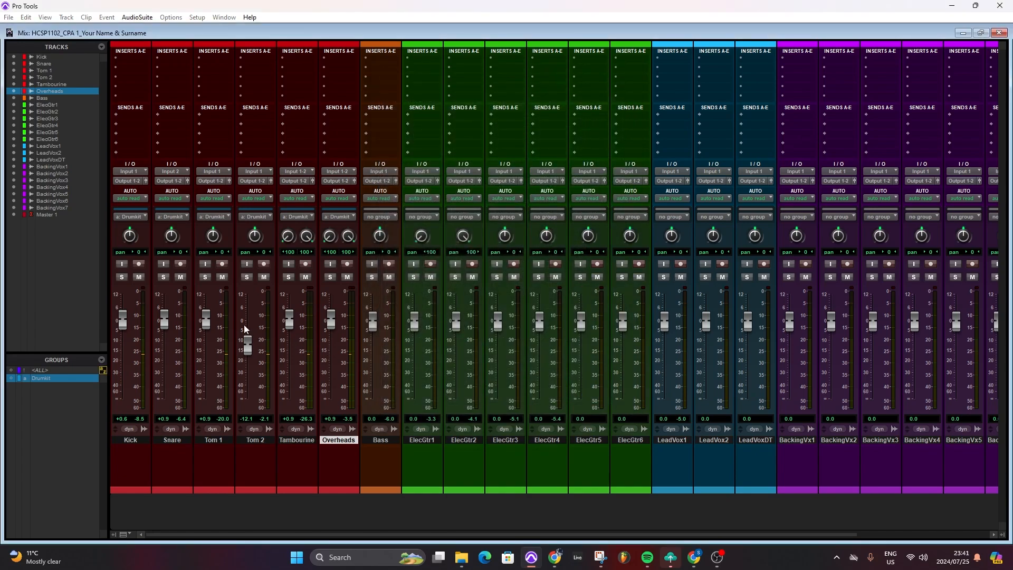
# - Lower the linked Drumkit faders with Tom 2 at about -18.8 dB and test Tom 2's solo on and off
pyautogui.moveTo(247, 347); pyautogui.dragTo(252, 362)
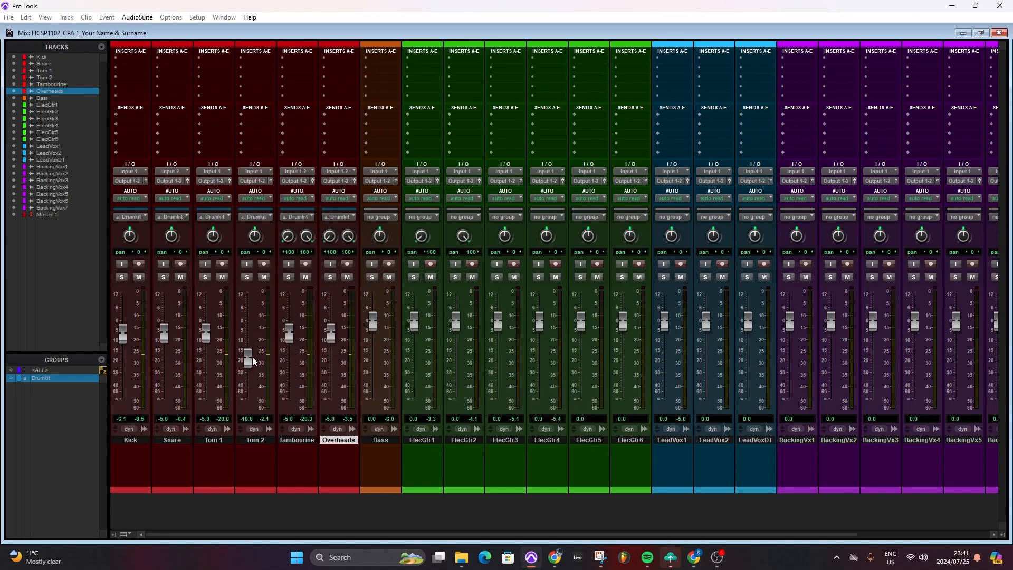
pyautogui.click(248, 278)
pyautogui.click(247, 277)
# - Create a Mix/Edit group named Electric Guitars from the tracks ElecGtr1 through ElecGtr6
pyautogui.click(427, 441)
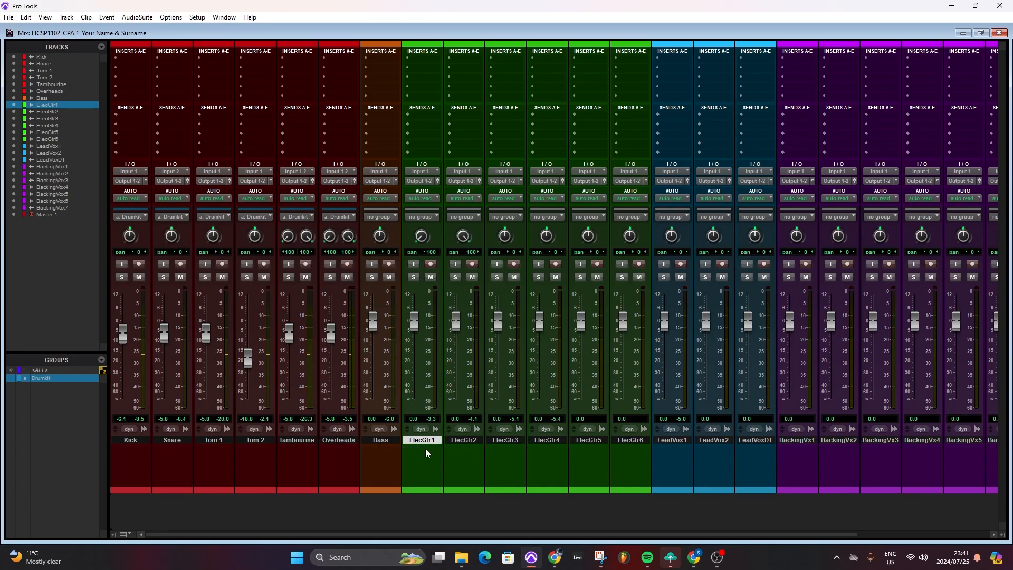
pyautogui.keyDown('shift'); pyautogui.click(639, 441); pyautogui.keyUp('shift')
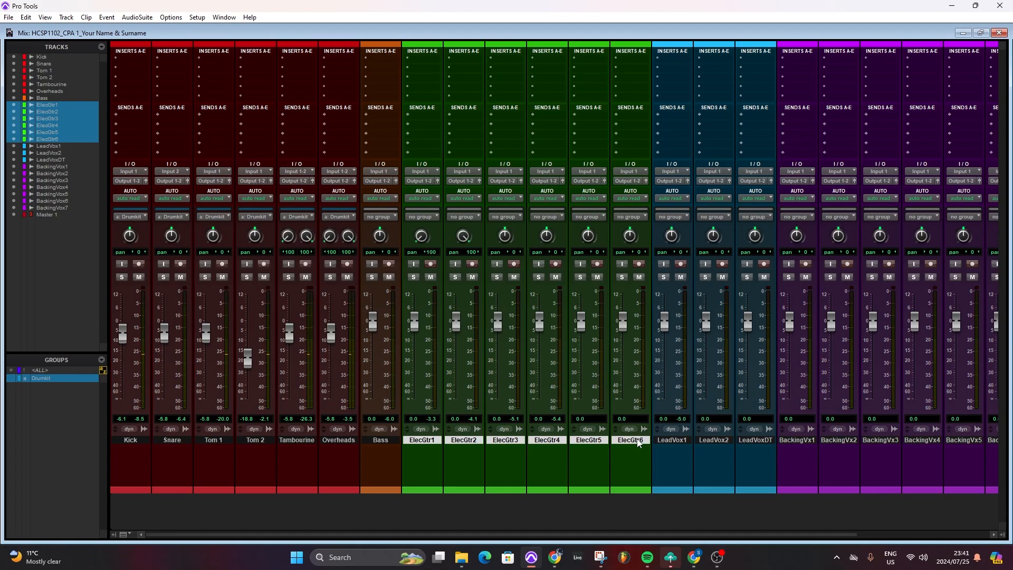
pyautogui.hotkey('ctrl', 'g')
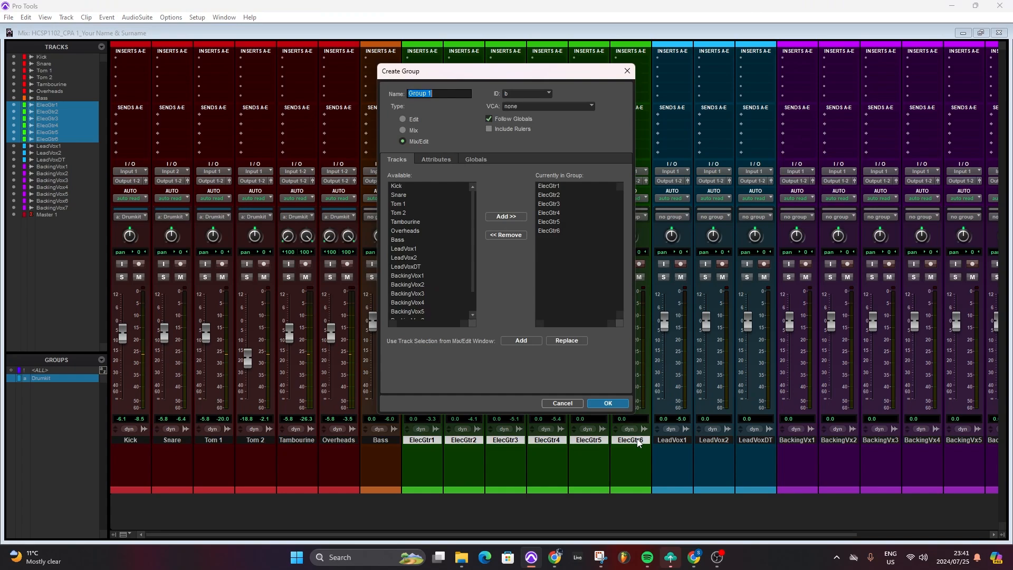
pyautogui.press('BackSpace')
pyautogui.write('Electric Guitars')
pyautogui.press('Return')
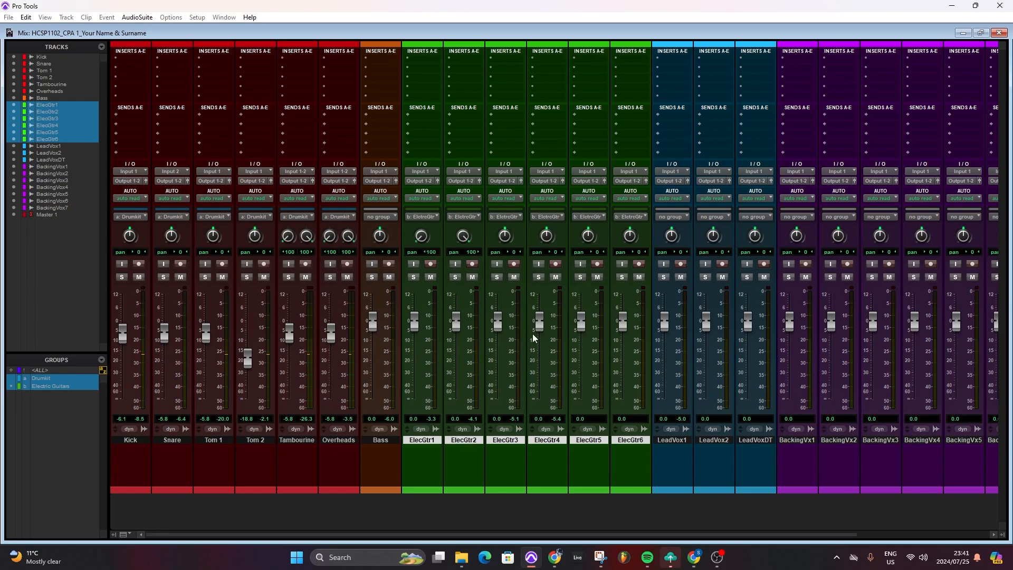
# - Test the linked faders, setting the electric guitars to about -3.8 dB and raising the Drumkit faders with Tambourine at about -4.1 dB
pyautogui.moveTo(539, 323)
pyautogui.mouseDown()
pyautogui.moveTo(547, 341)
pyautogui.moveTo(557, 332)
pyautogui.mouseUp()
pyautogui.moveTo(289, 338)
pyautogui.mouseDown()
pyautogui.moveTo(296, 327)
pyautogui.moveTo(297, 342)
pyautogui.moveTo(294, 330)
pyautogui.mouseUp()
pyautogui.moveTo(496, 326); pyautogui.dragTo(505, 327)
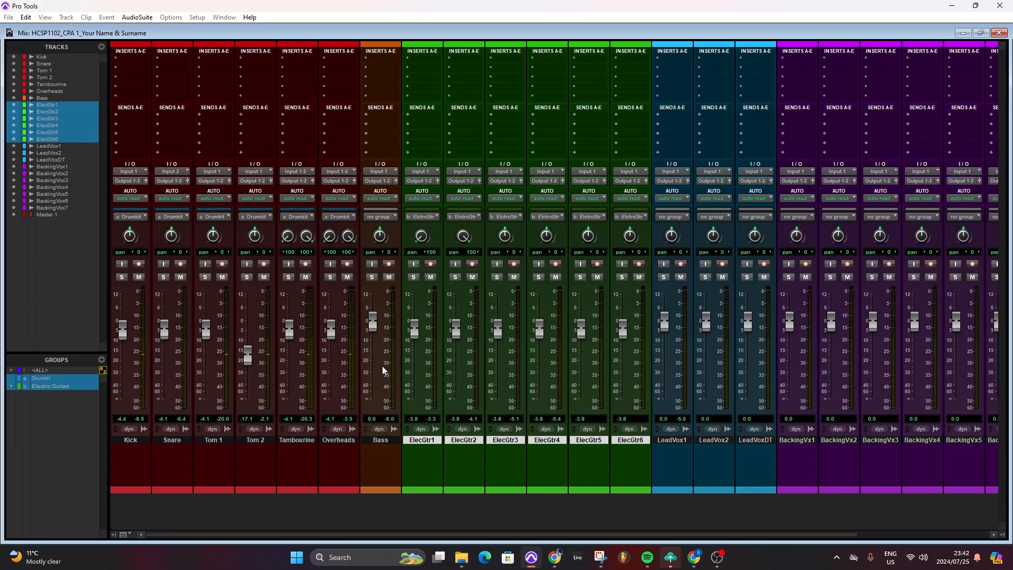
# - Create a Mix/Edit group named Lead Vocals from the tracks LeadVox1, LeadVox2 and LeadVoxDT
pyautogui.click(676, 441)
pyautogui.keyDown('shift'); pyautogui.click(762, 441); pyautogui.keyUp('shift')
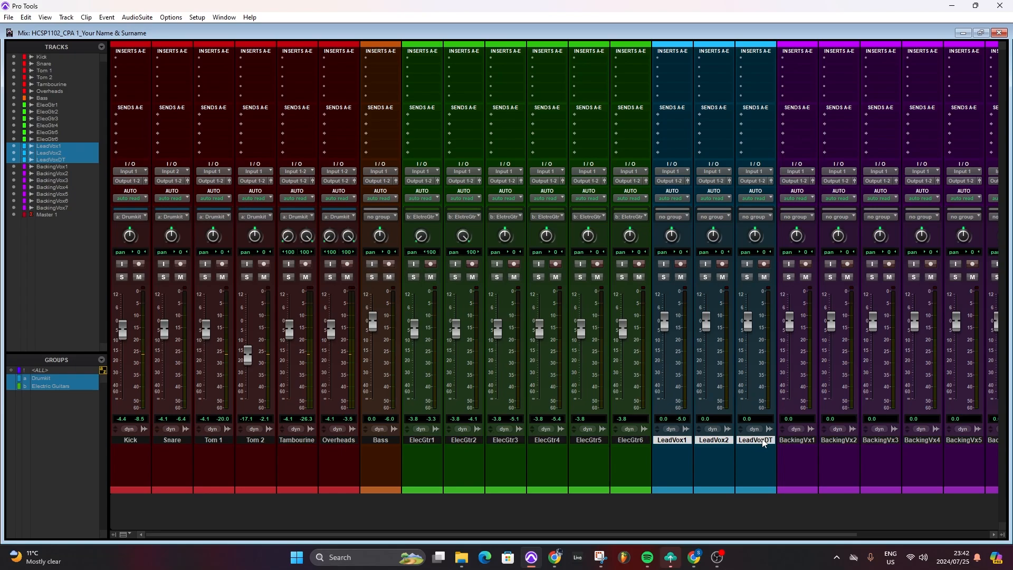
pyautogui.hotkey('ctrl', 'g')
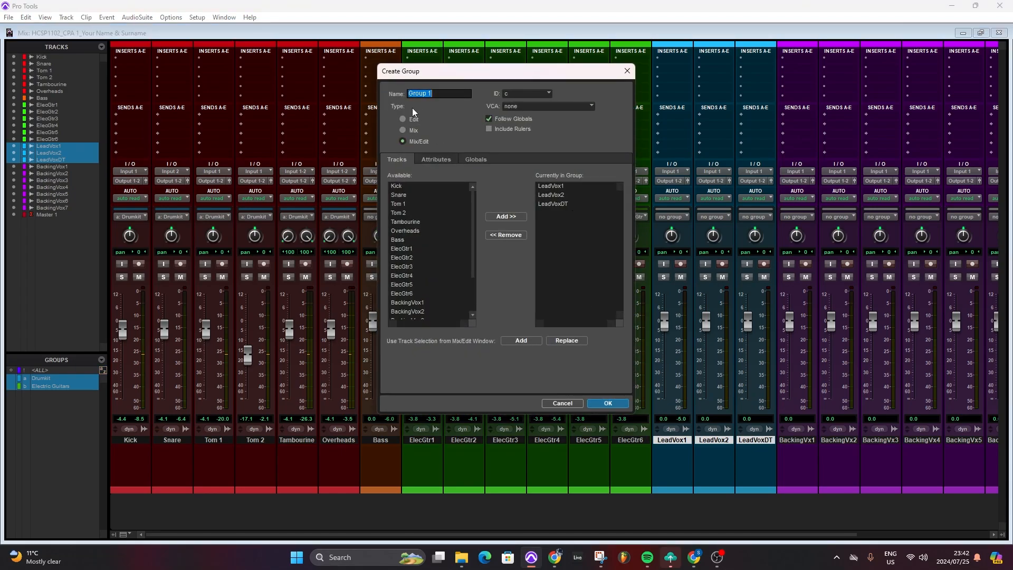
pyautogui.press('BackSpace')
pyautogui.write('Lead Vocals')
pyautogui.click(608, 403)
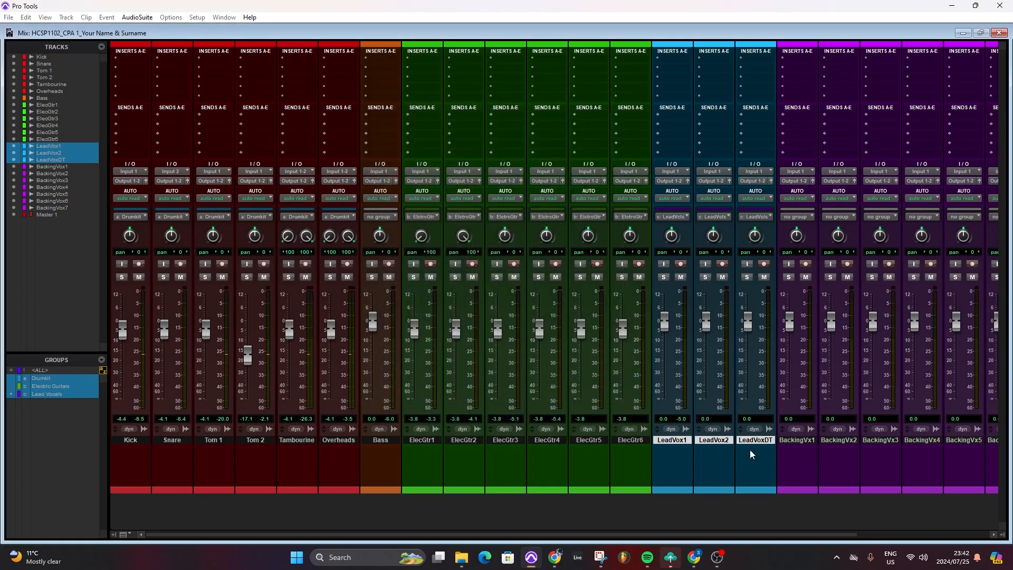
# - Create a Mix/Edit group named Backing Vocals from the tracks BackingVox1 through BackingVox7
pyautogui.hscroll(4, 801, 445)
pyautogui.click(638, 442)
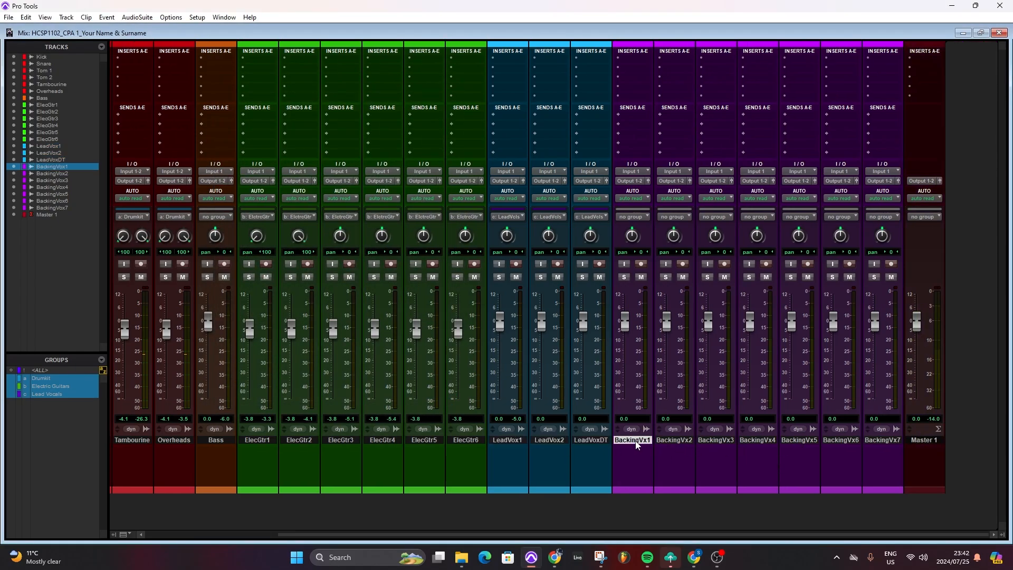
pyautogui.keyDown('shift'); pyautogui.click(882, 443); pyautogui.keyUp('shift')
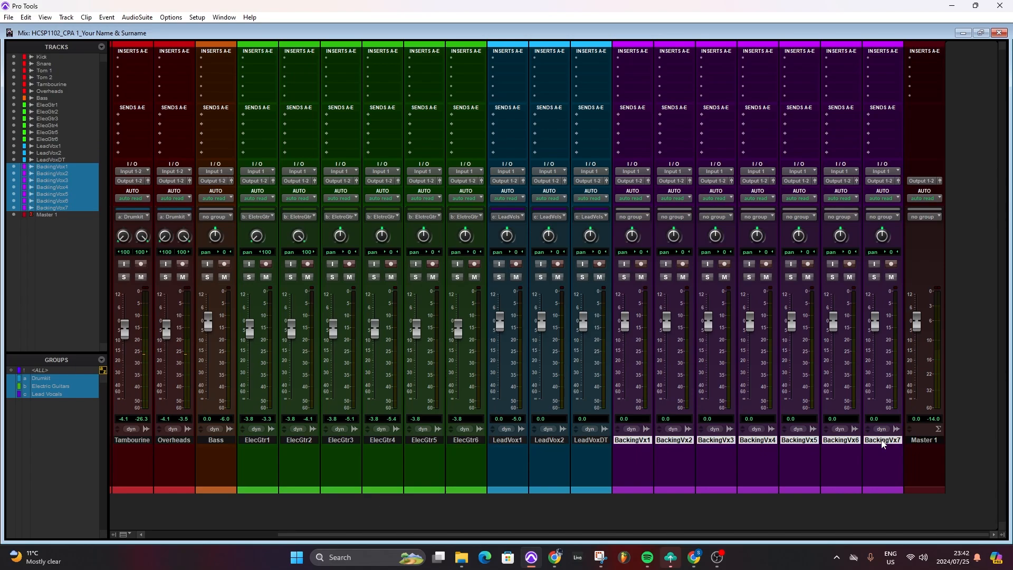
pyautogui.hotkey('ctrl', 'g')
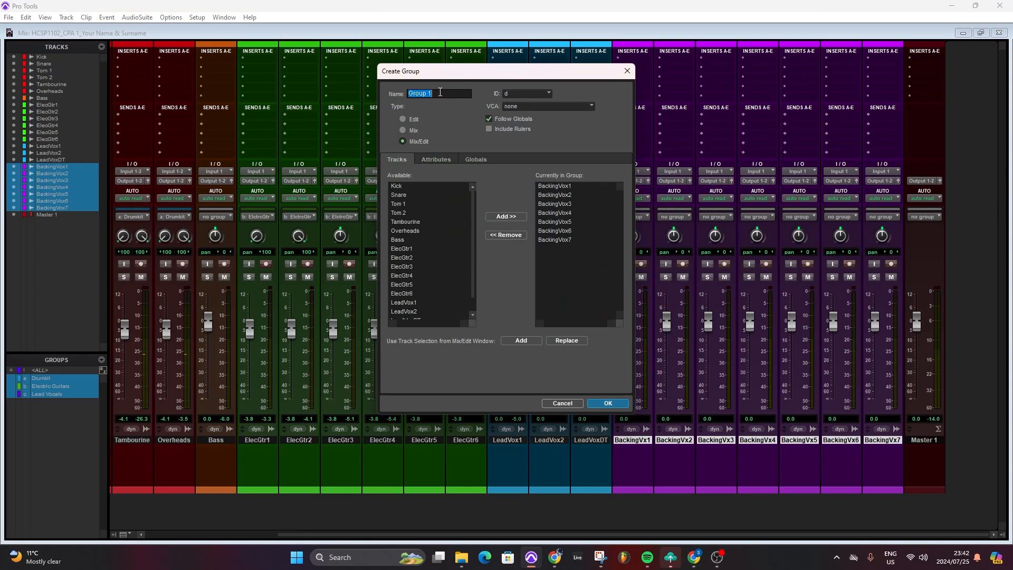
pyautogui.write('Backing Vocals')
pyautogui.click(615, 404)
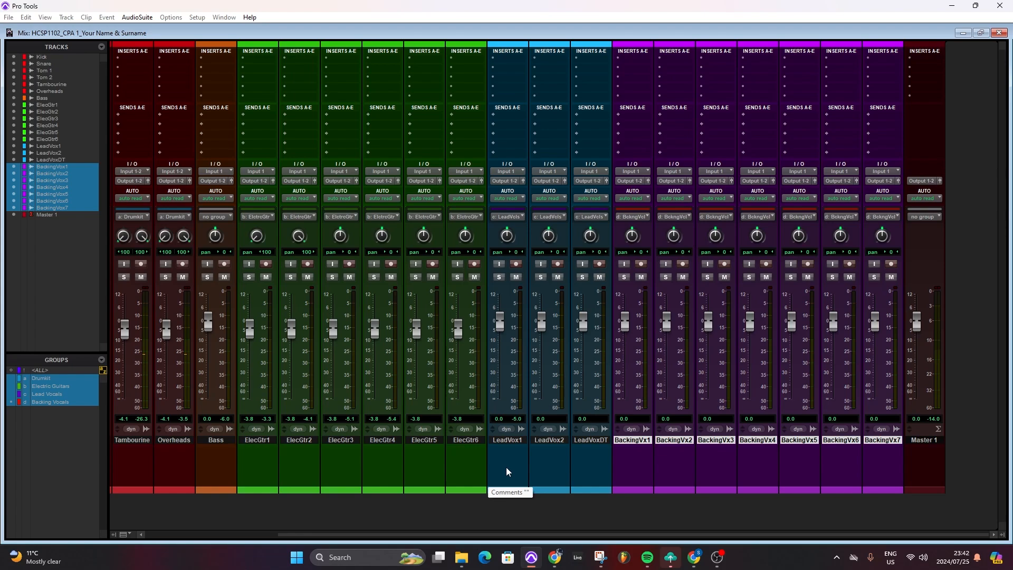
# - Deactivate the Backing Vocals group and lower BackingVox1–7 individually to about -6.2, -13.7, -14.7, -13.4, -7.3, -13.1 and -15.8 dB
pyautogui.click(50, 403)
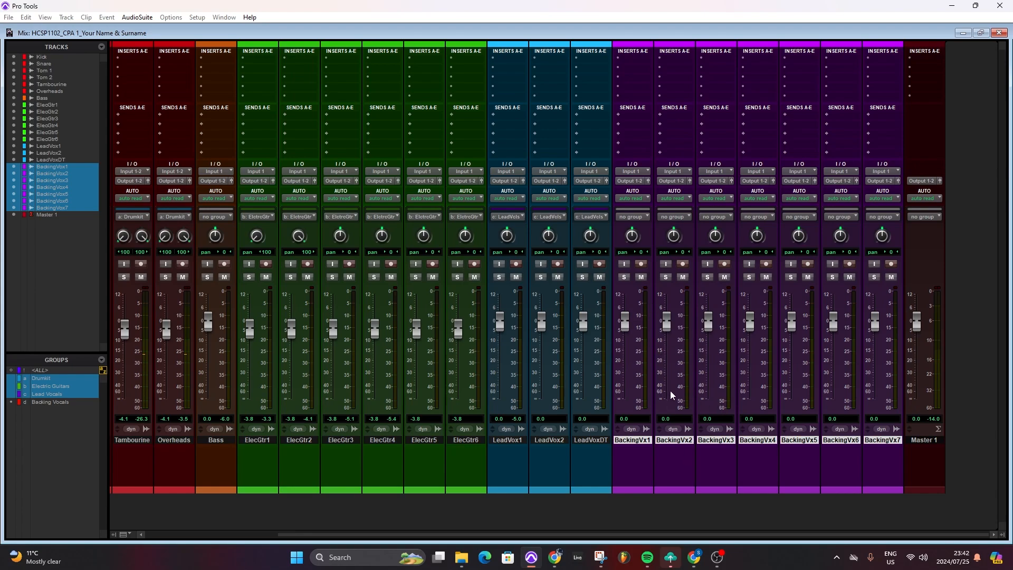
pyautogui.moveTo(626, 326); pyautogui.dragTo(666, 356)
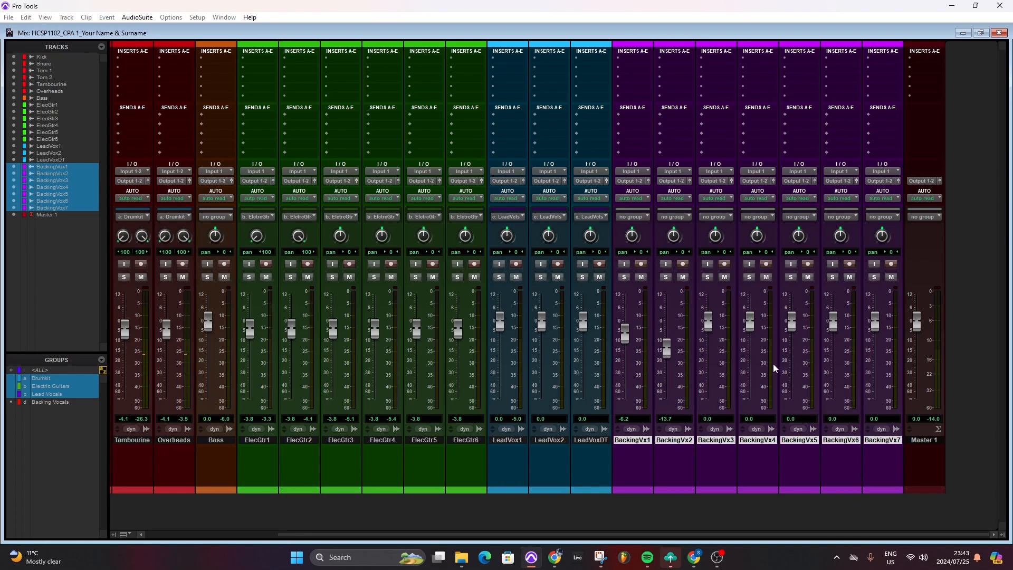
pyautogui.moveTo(709, 323); pyautogui.dragTo(709, 371)
pyautogui.moveTo(751, 322); pyautogui.dragTo(709, 351)
pyautogui.moveTo(791, 322); pyautogui.dragTo(876, 347)
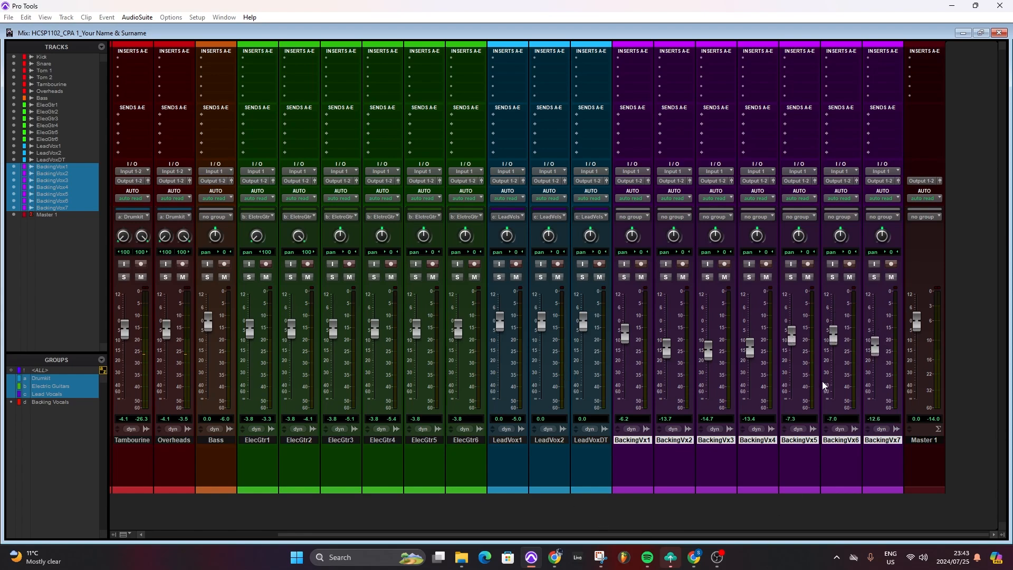
pyautogui.moveTo(876, 351); pyautogui.dragTo(877, 363)
pyautogui.moveTo(834, 338); pyautogui.dragTo(833, 349)
# - Reactivate the Backing Vocals group and raise its faders together with BackingVox4 at about -4.6 dB
pyautogui.click(48, 403)
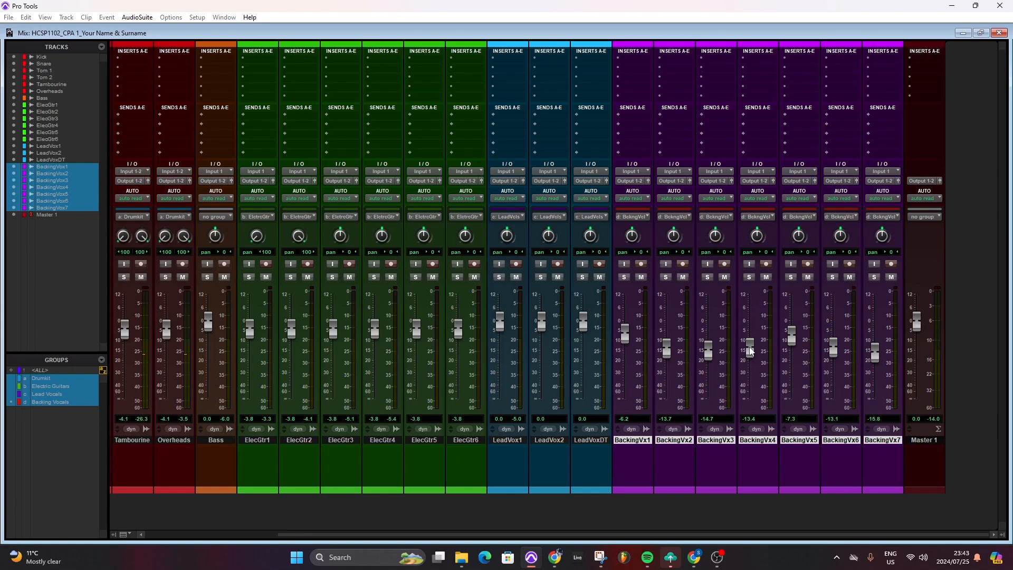
pyautogui.moveTo(751, 351); pyautogui.dragTo(751, 338)
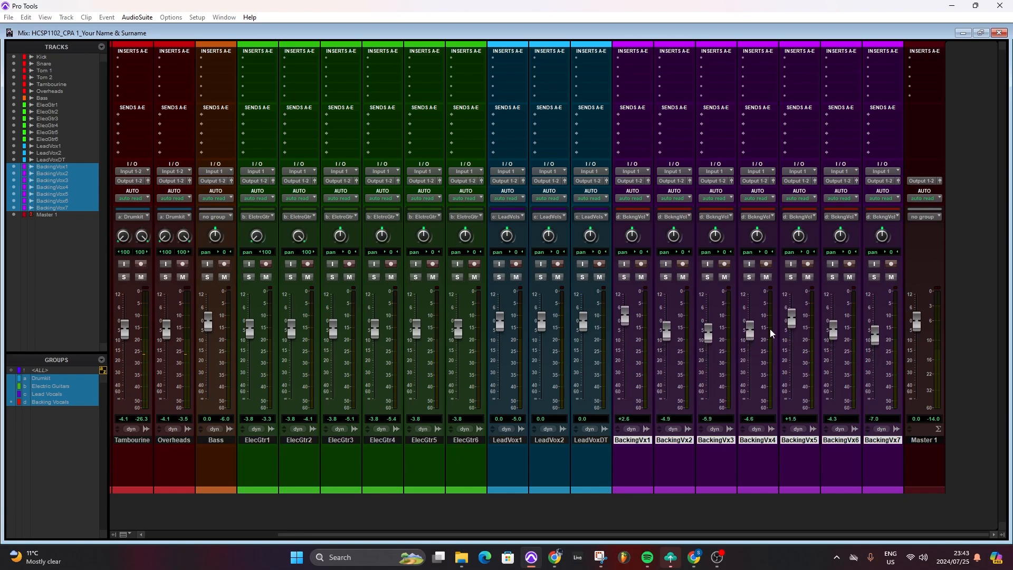